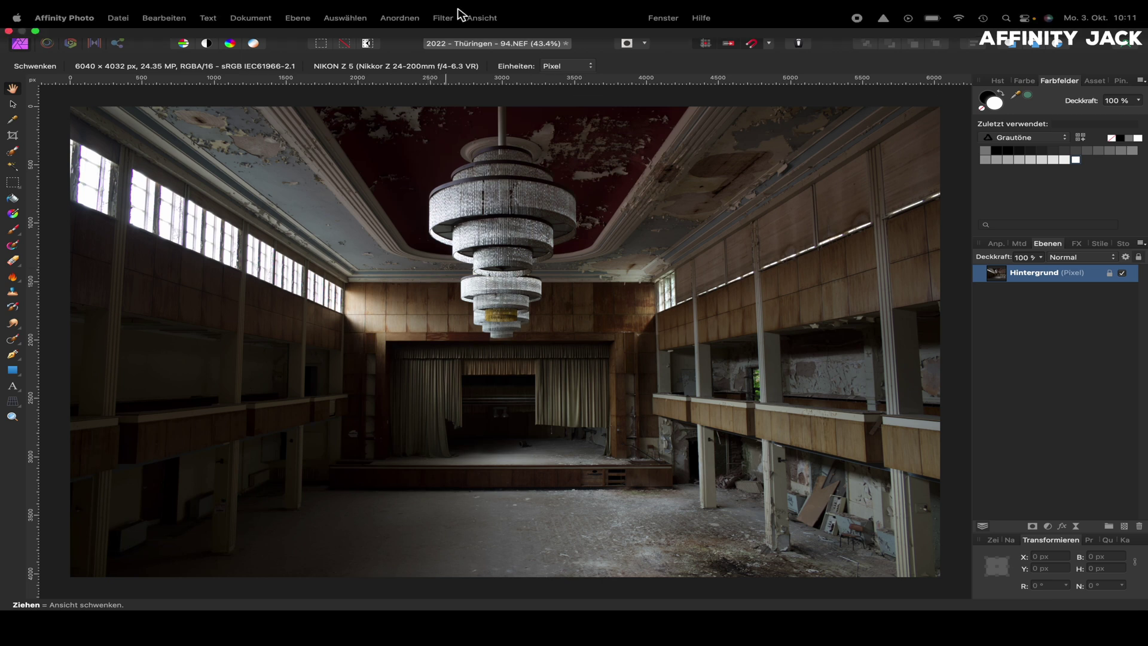
Step: With the Move tool, place a horizontal guide across the photo at 1513 px
click(482, 6)
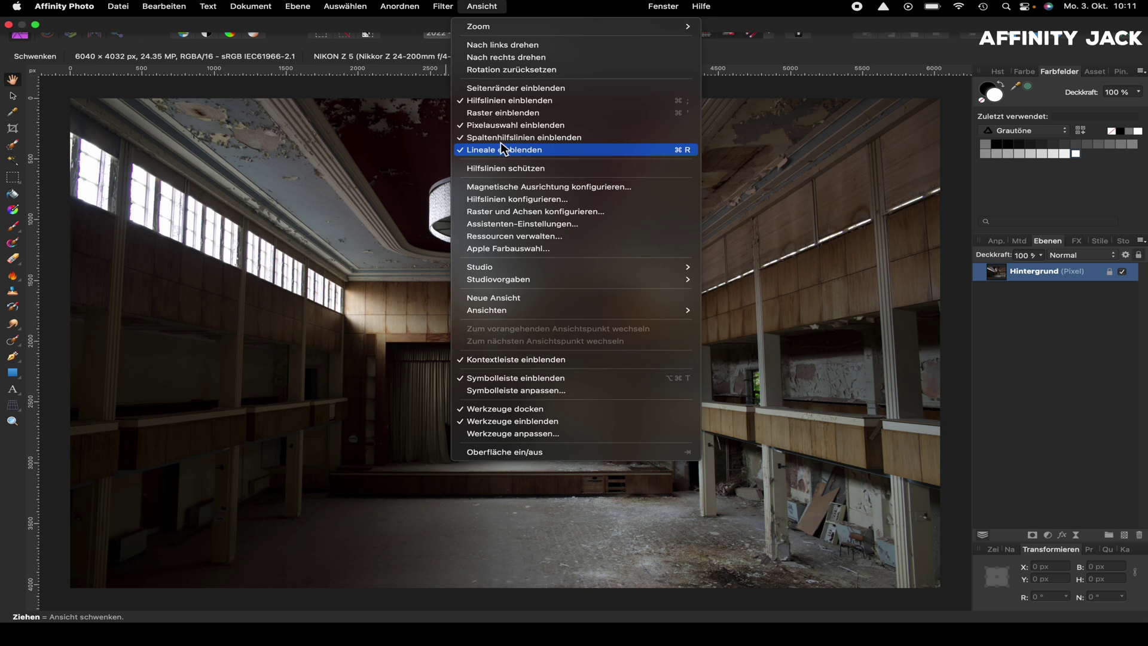
click(487, 9)
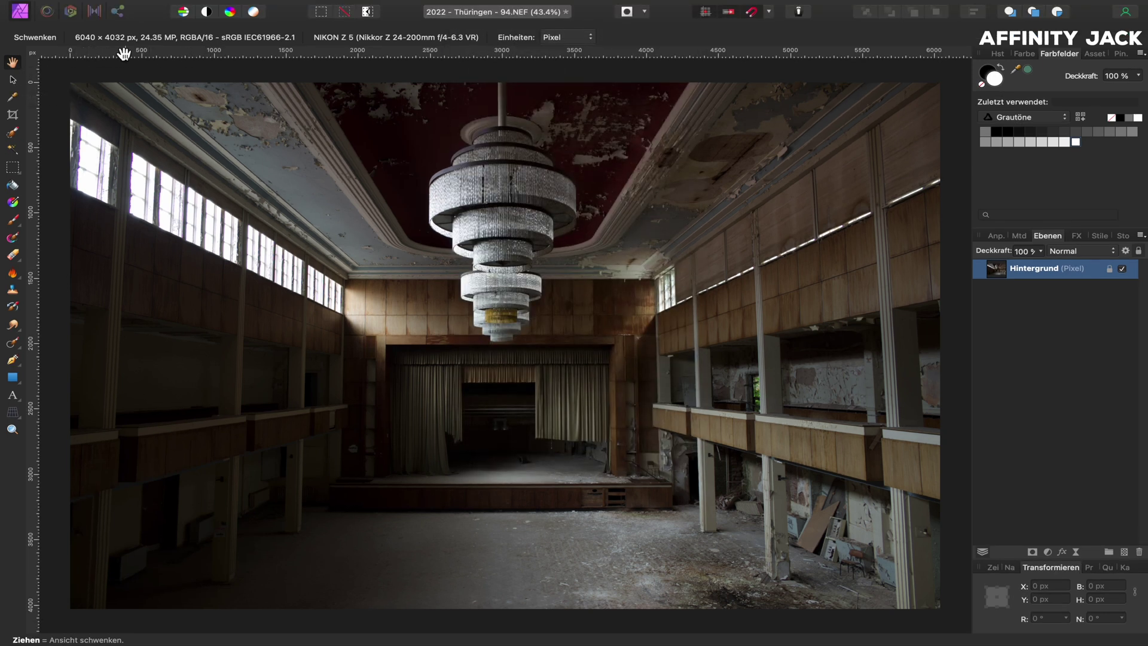
click(15, 81)
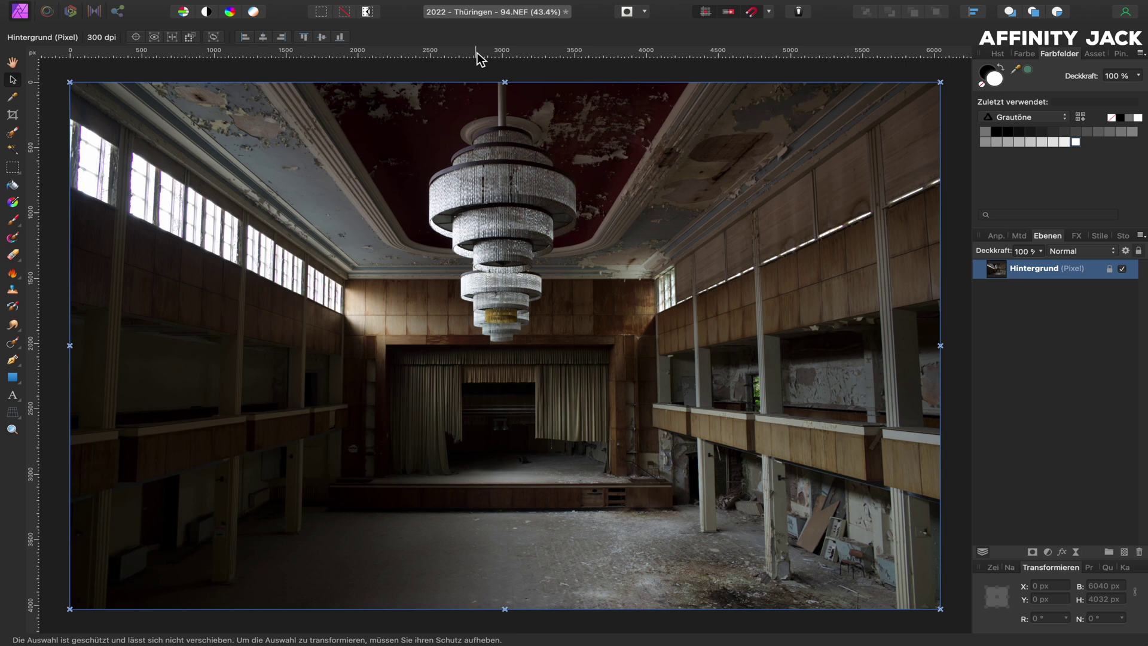
drag(487, 52, 473, 283)
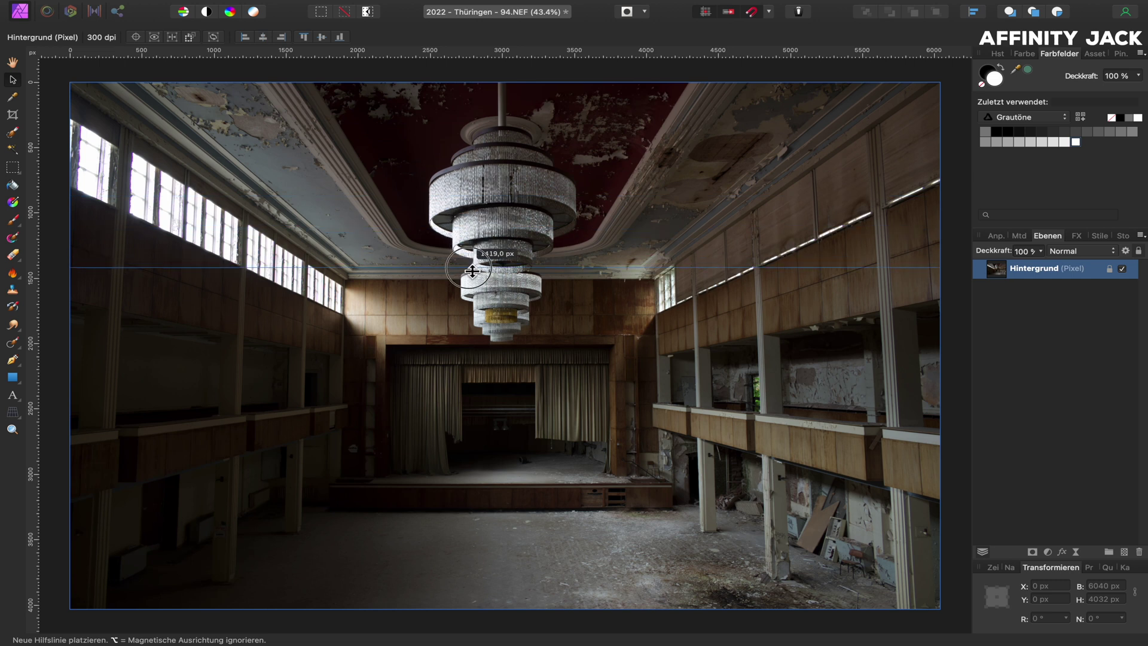
drag(473, 284, 470, 279)
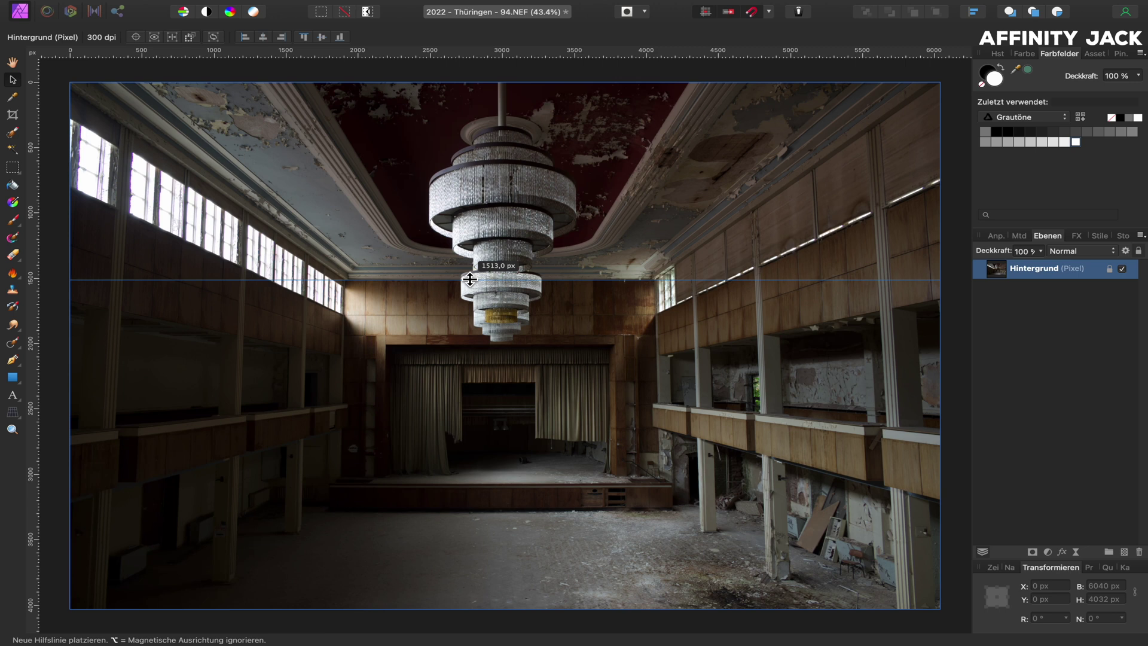
drag(470, 280, 469, 280)
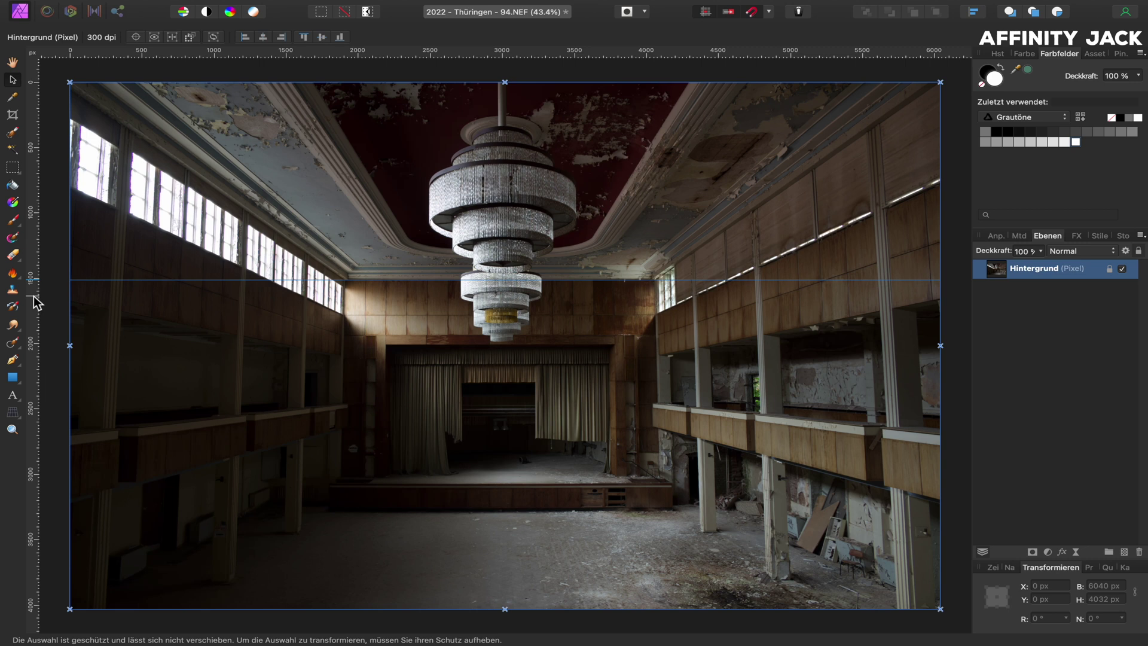
Step: Add vertical guides along the right-hand pillars and the left wall
drag(34, 296, 858, 351)
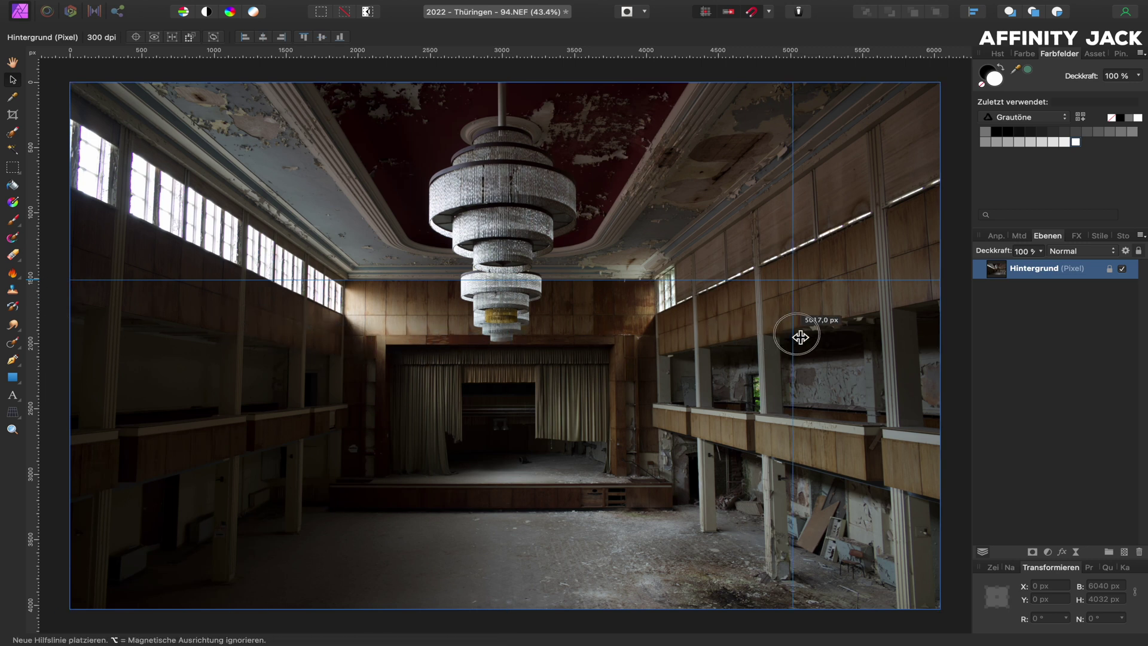
drag(858, 351, 918, 369)
drag(37, 315, 104, 319)
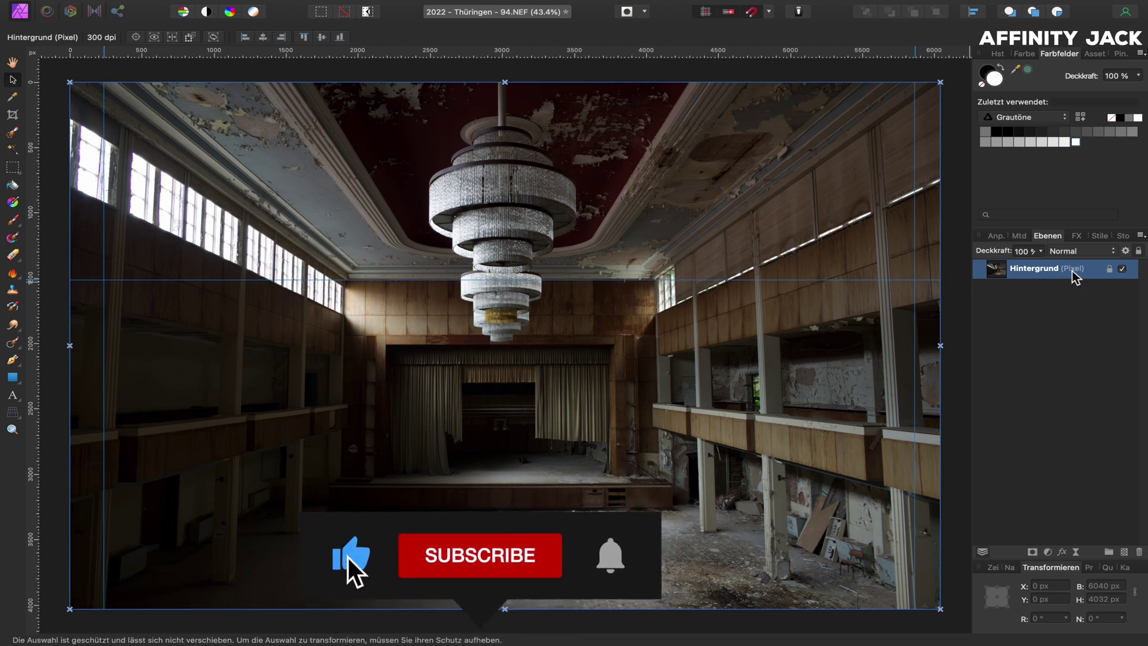
Step: Add a Perspektive live filter and move its settings panel off the photo
click(1076, 551)
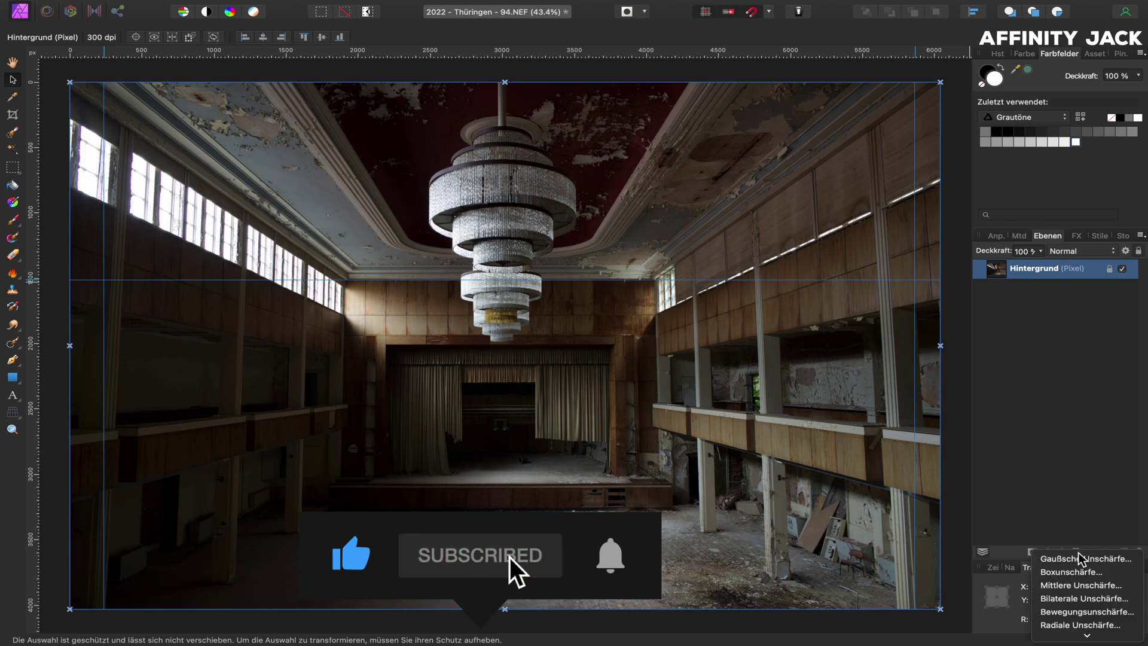
click(1076, 465)
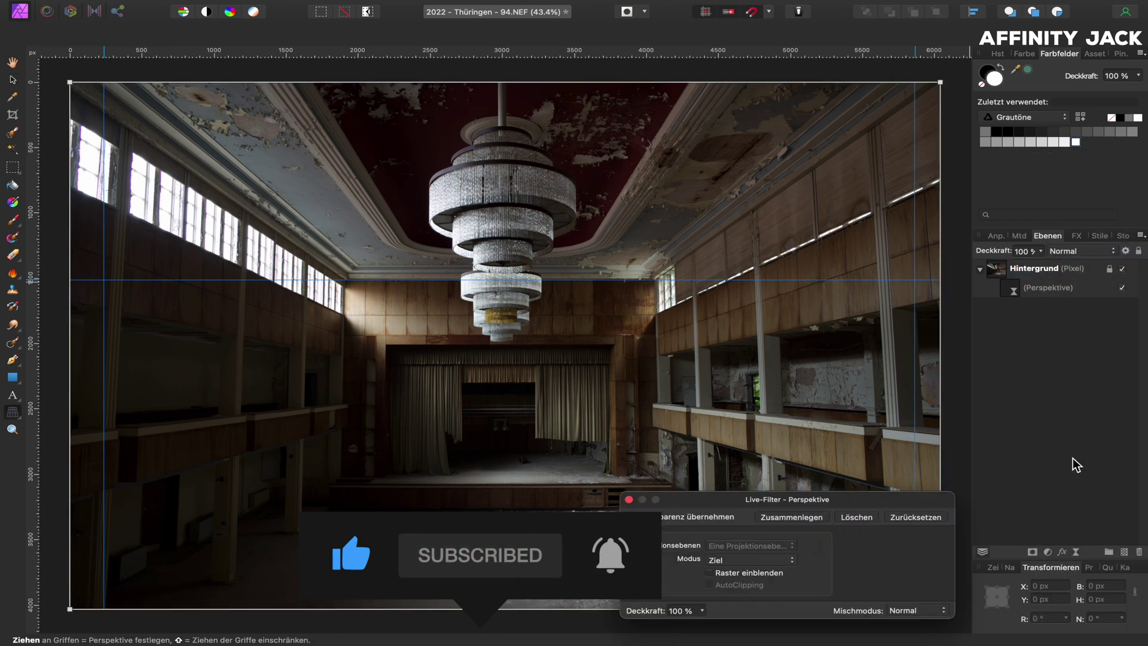
mouse_move(842, 504)
mouse_down()
mouse_move(1076, 382)
mouse_move(1045, 383)
mouse_up()
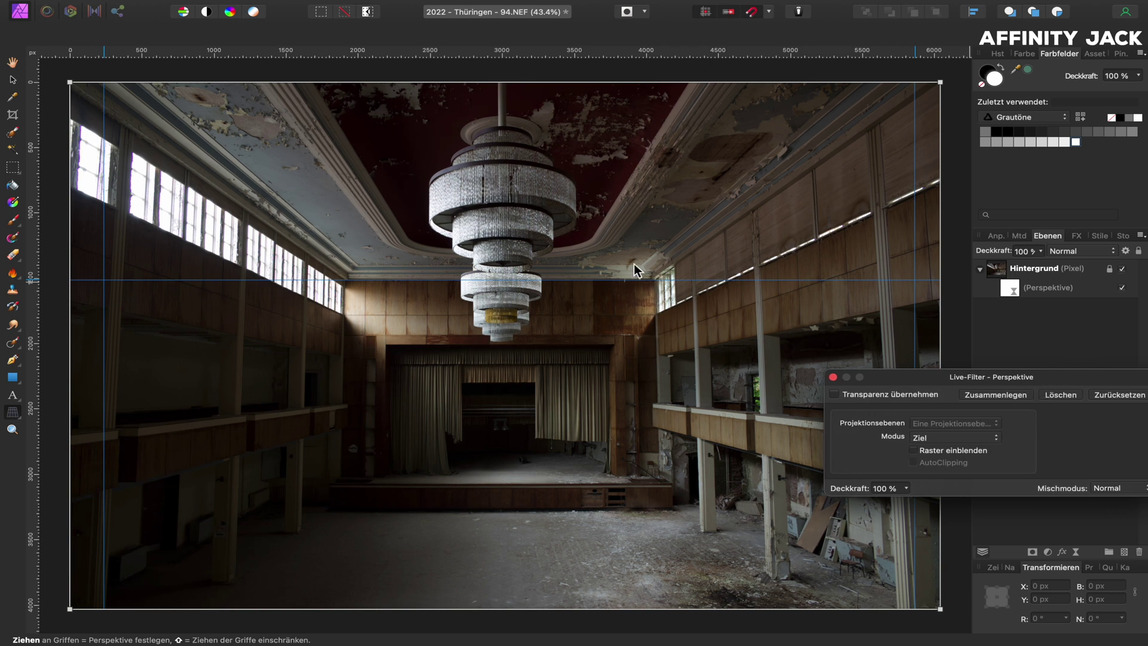
scroll(635, 264, down, 5)
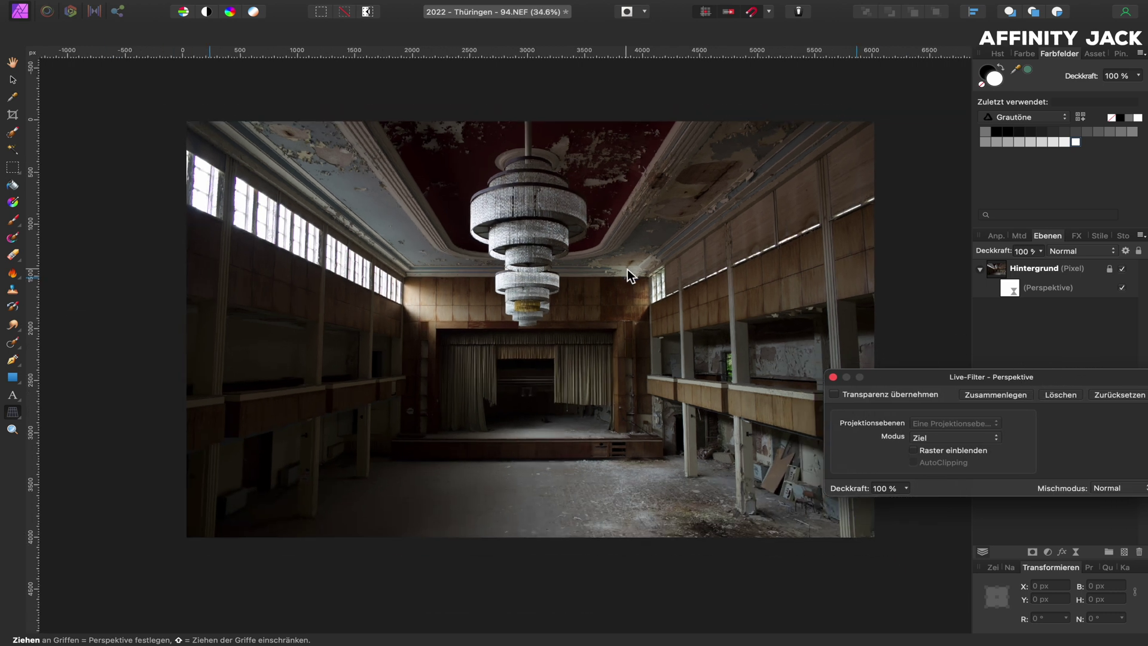
scroll(626, 272, right, 3)
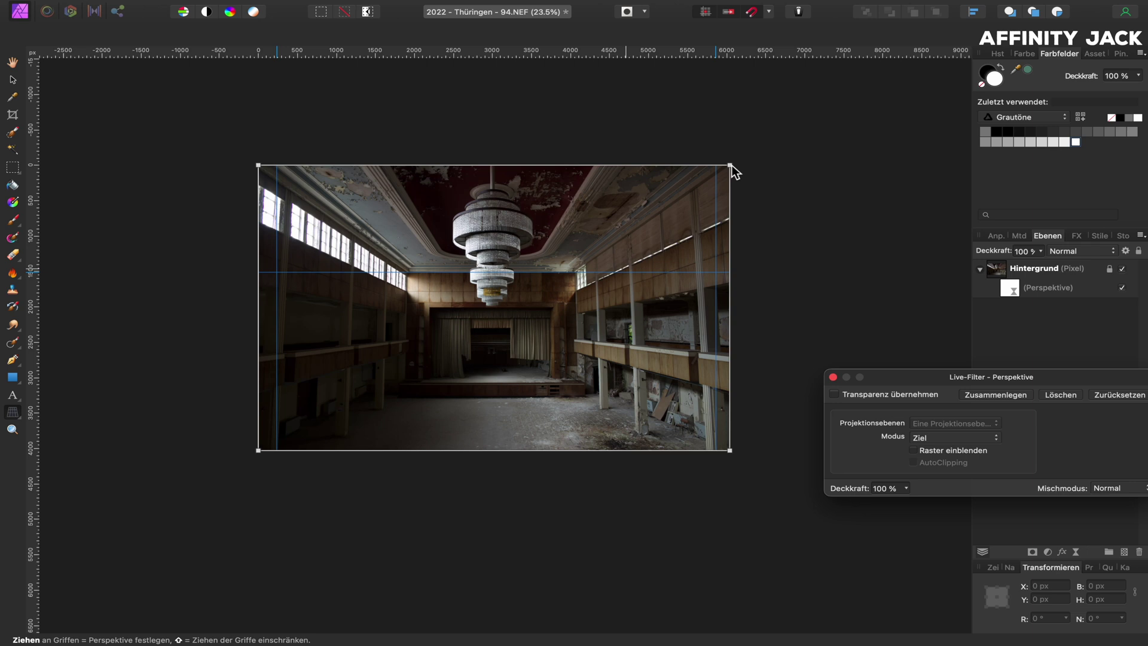
Step: Stretch the top-right and top-left perspective corners outward to straighten the walls
drag(730, 166, 746, 168)
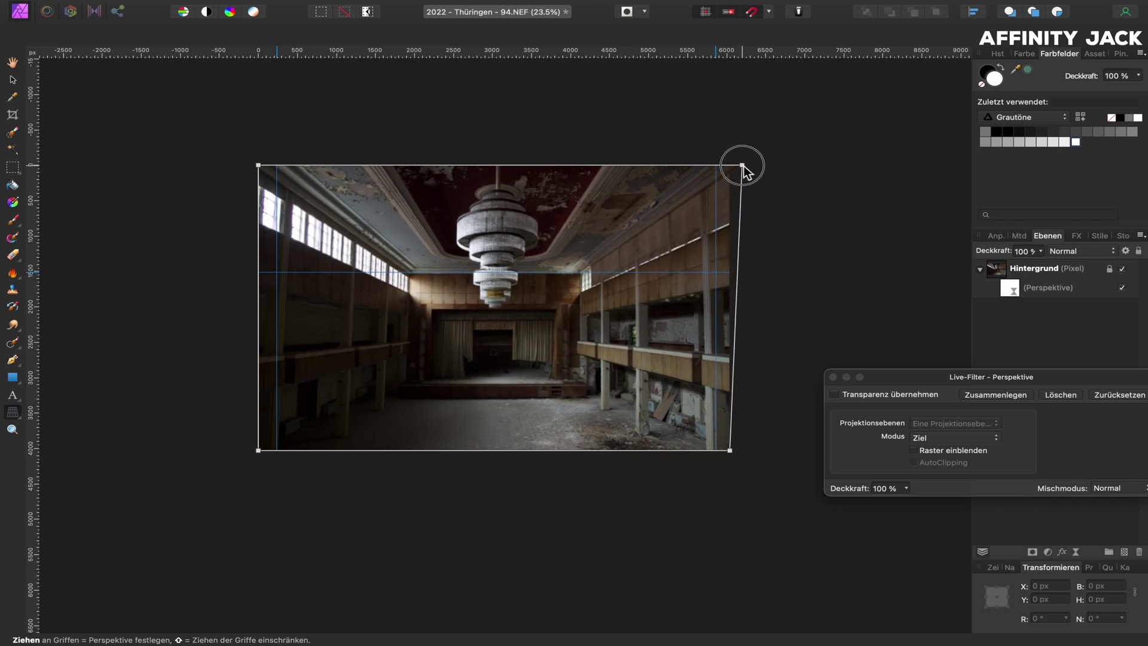
drag(746, 169, 746, 167)
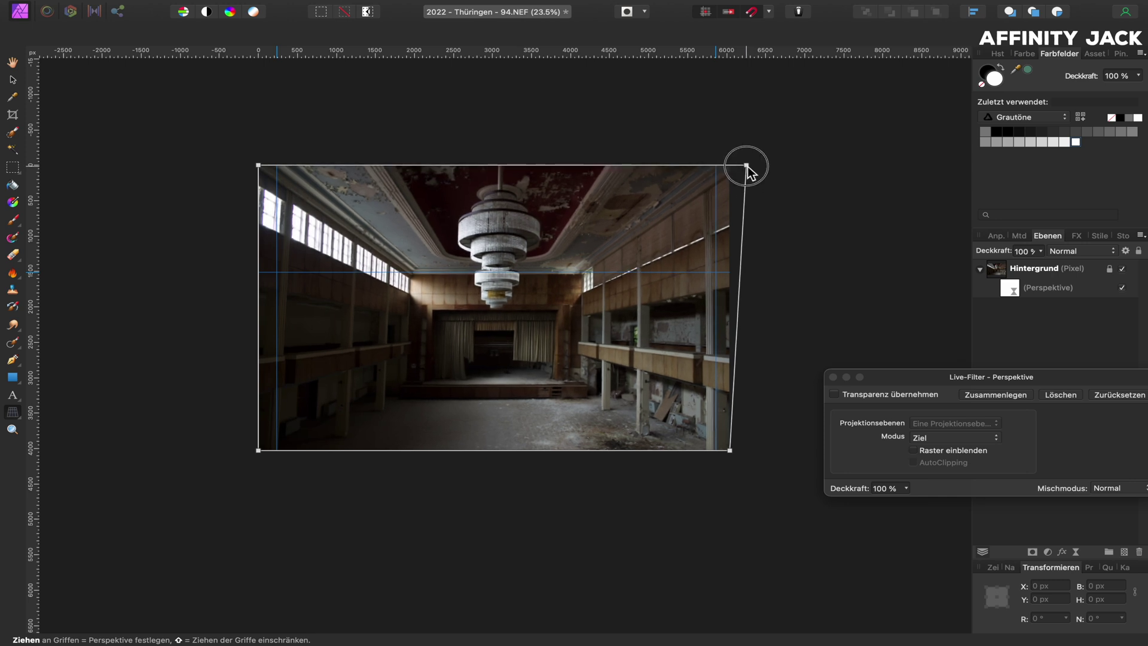
drag(747, 168, 749, 167)
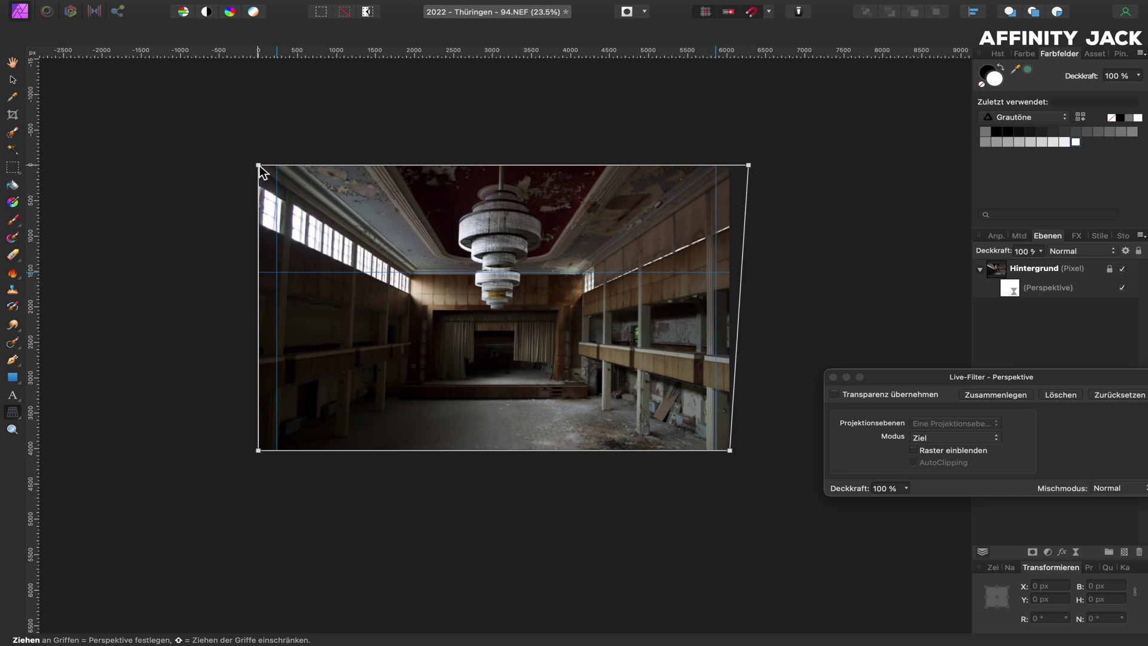
drag(259, 165, 245, 166)
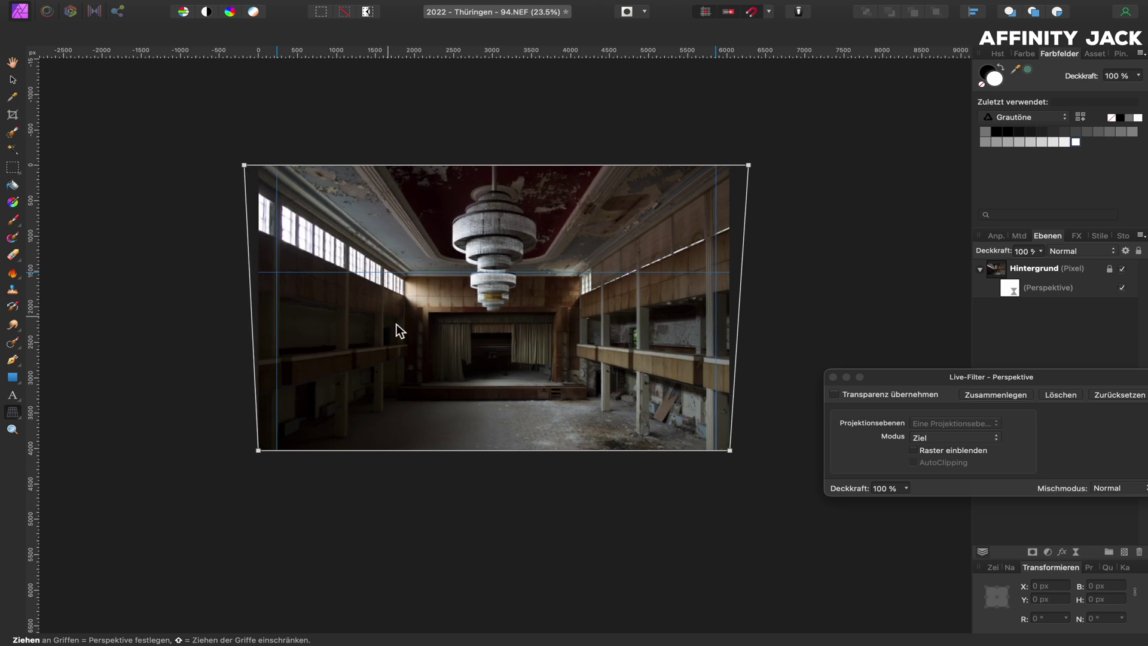
Step: Nudge the top-left corner slightly upward, finish the correction and fit the photo in view
scroll(443, 306, up, 3)
scroll(440, 303, up, 1)
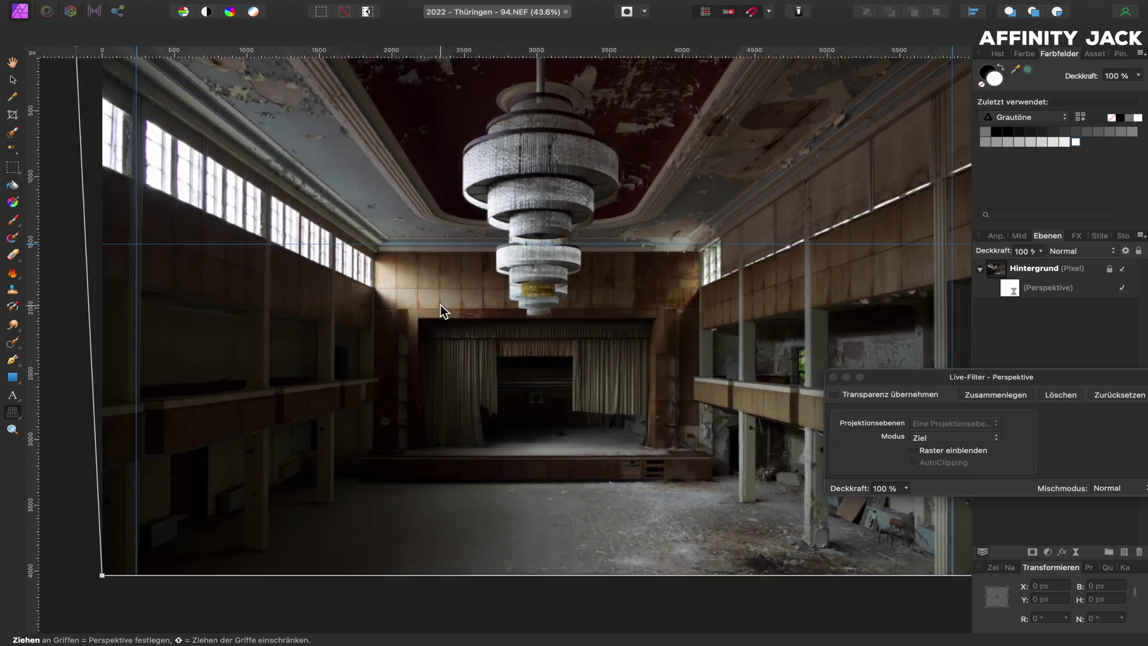
scroll(568, 253, down, 1)
scroll(568, 253, down, 2)
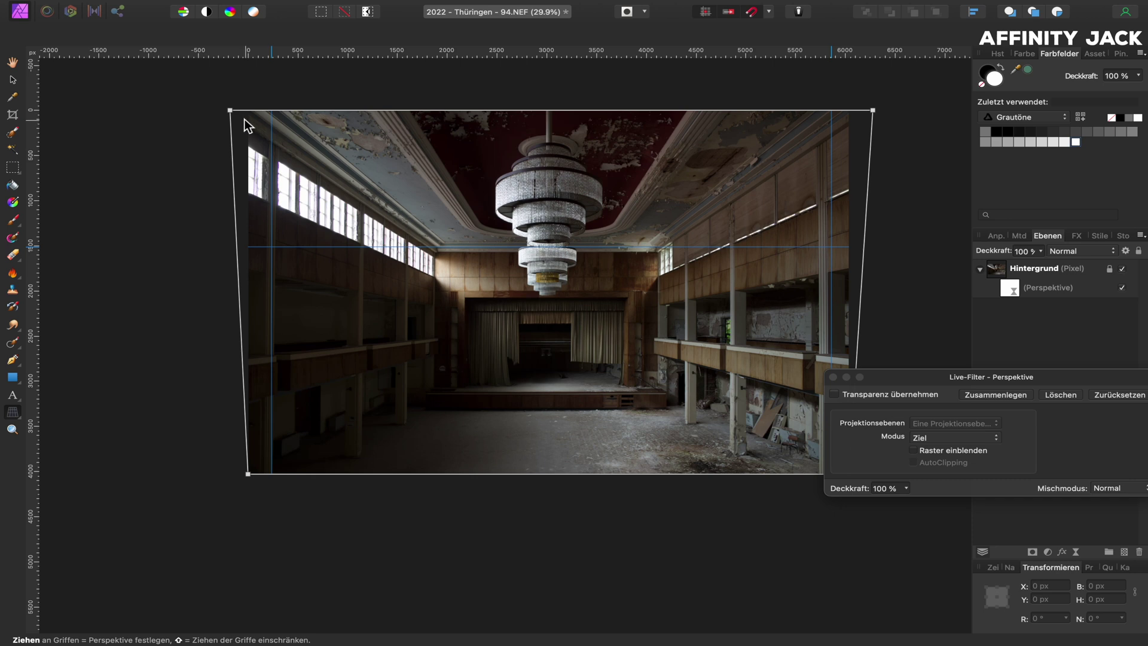
click(230, 111)
drag(230, 111, 230, 108)
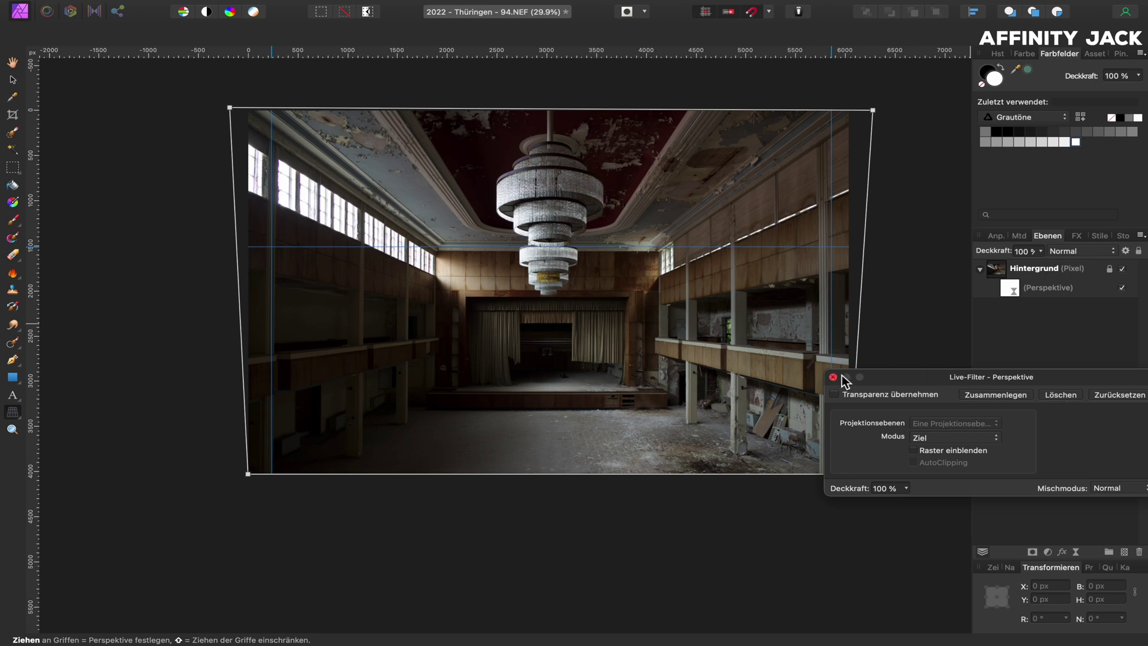
key(v)
key(super+0)
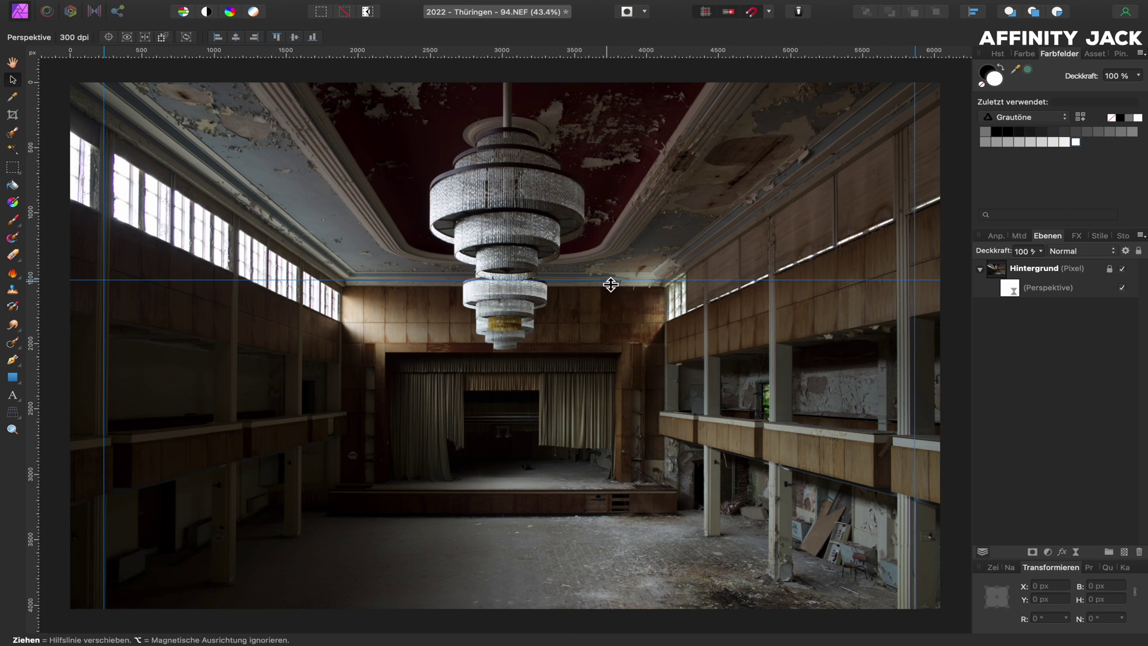
Step: Drag the horizontal guide and both vertical guides back onto the rulers to delete them
drag(610, 283, 625, 57)
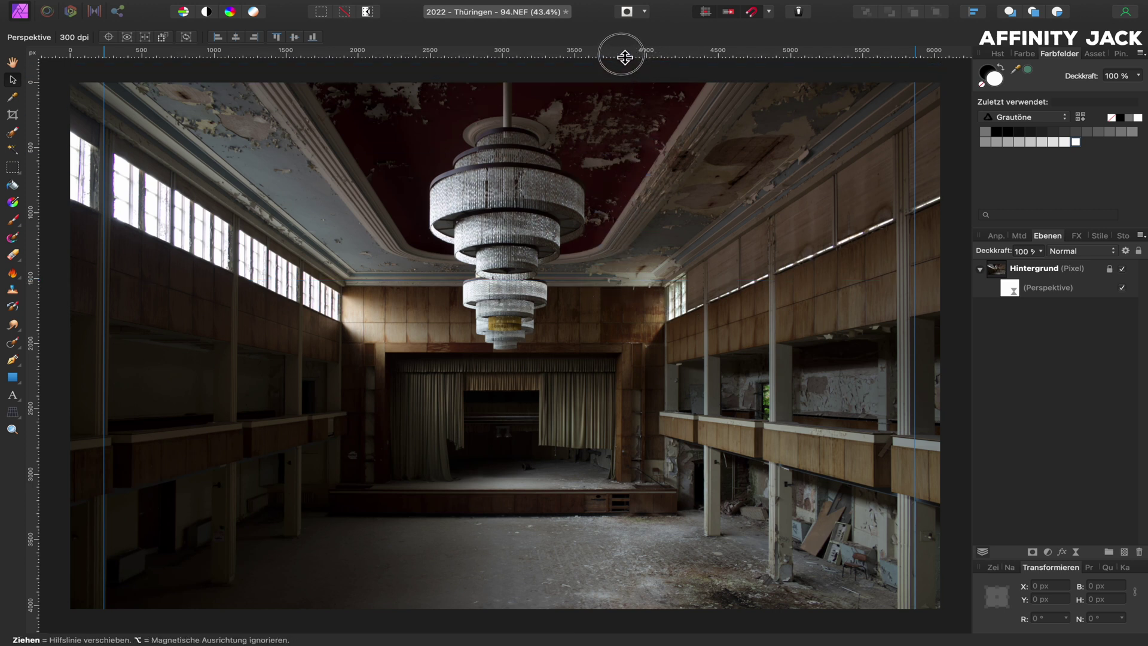
drag(914, 200, 42, 210)
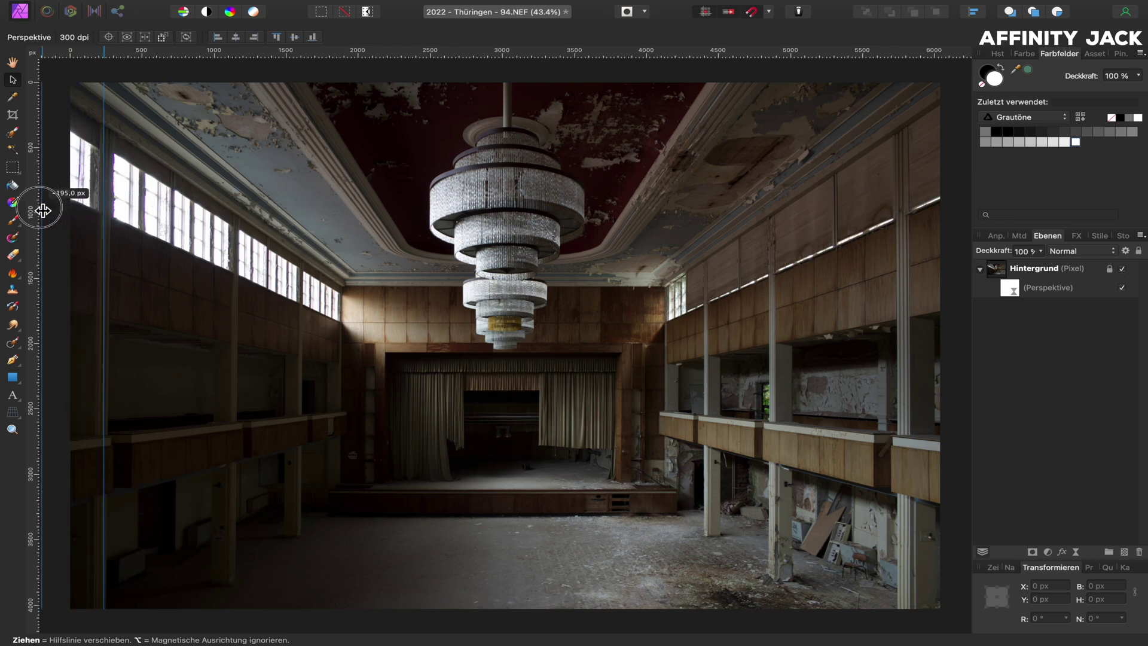
drag(106, 227, 40, 236)
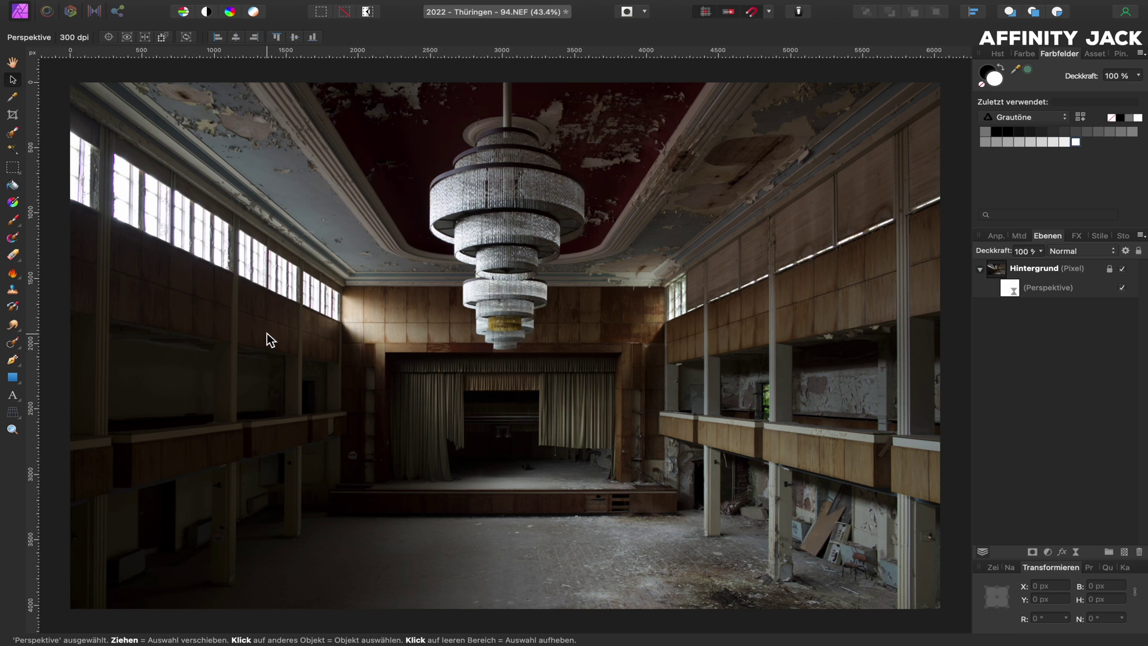
Step: Add a Schatten & Lichter live filter with highlights lowered and shadows raised
click(1003, 271)
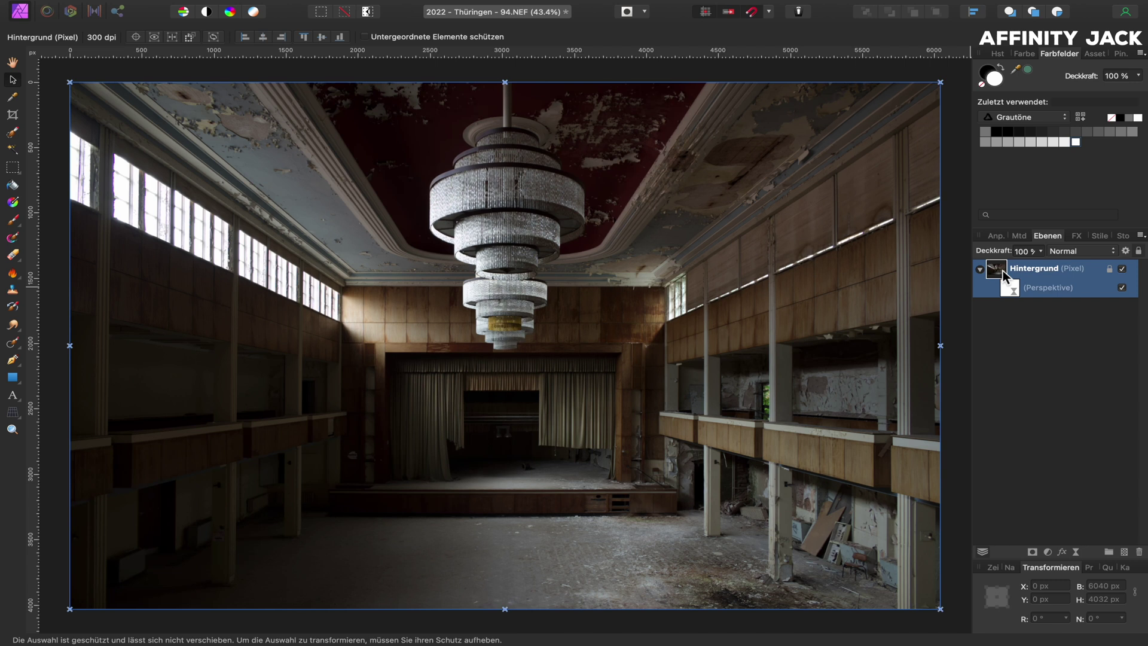
click(1079, 552)
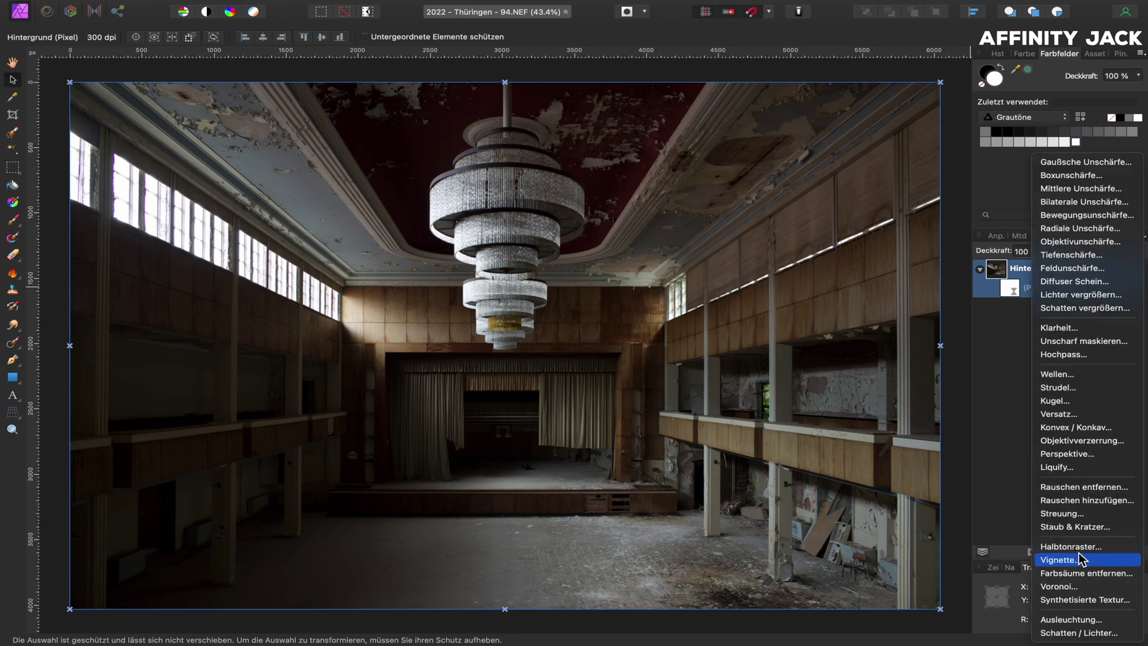
click(1078, 632)
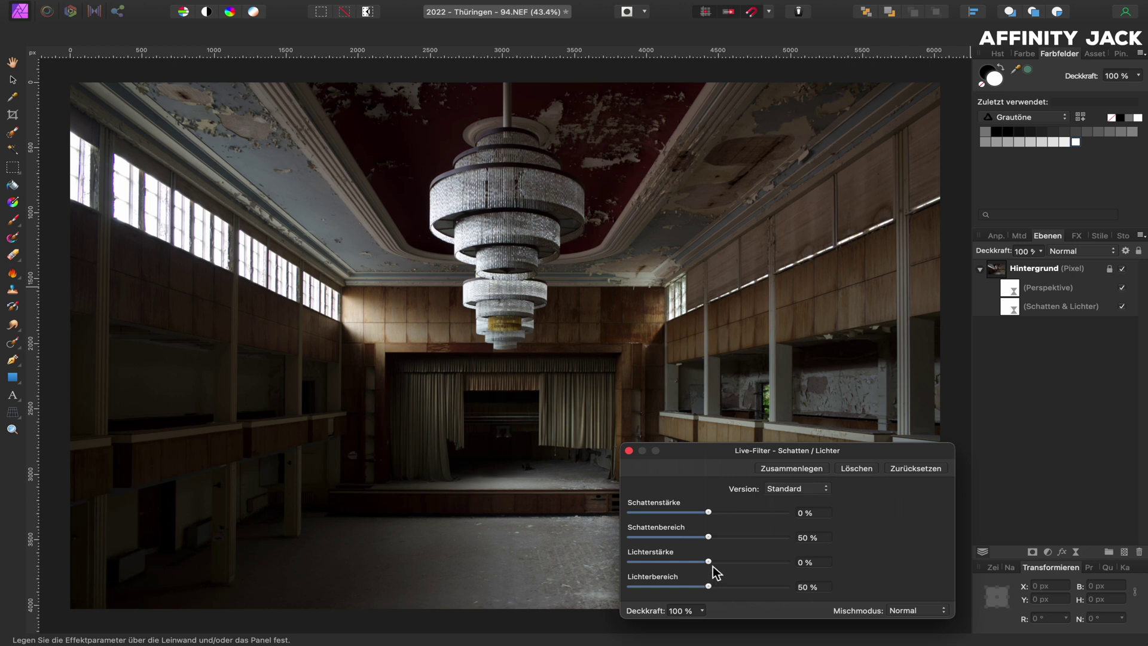
drag(709, 561, 630, 561)
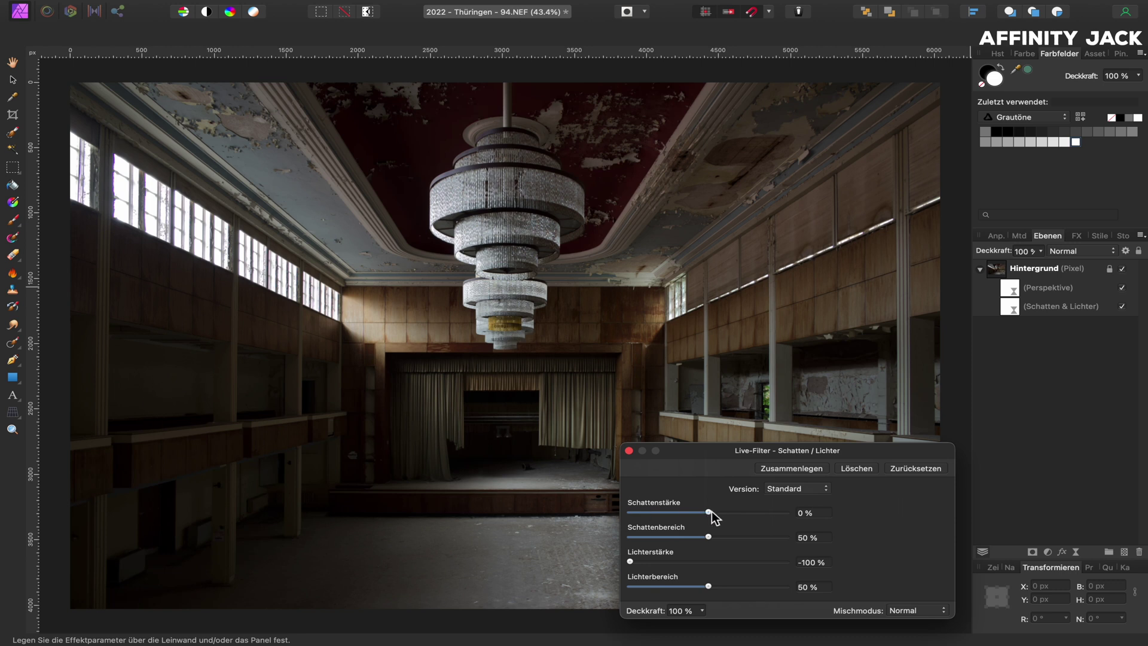
drag(710, 512, 727, 511)
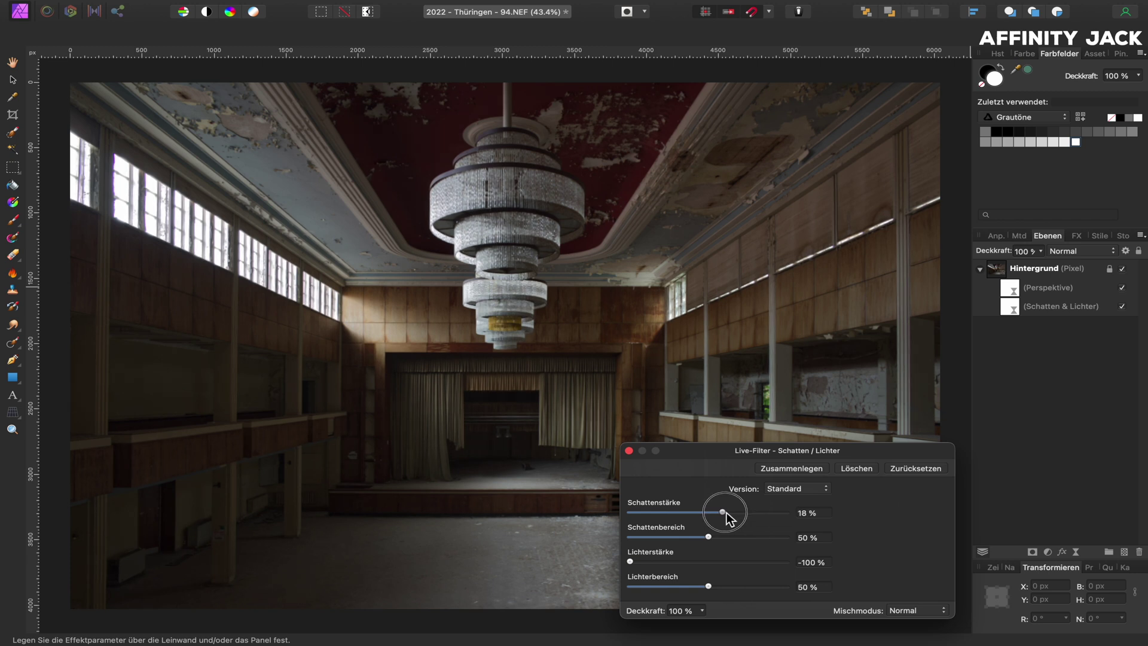
click(628, 450)
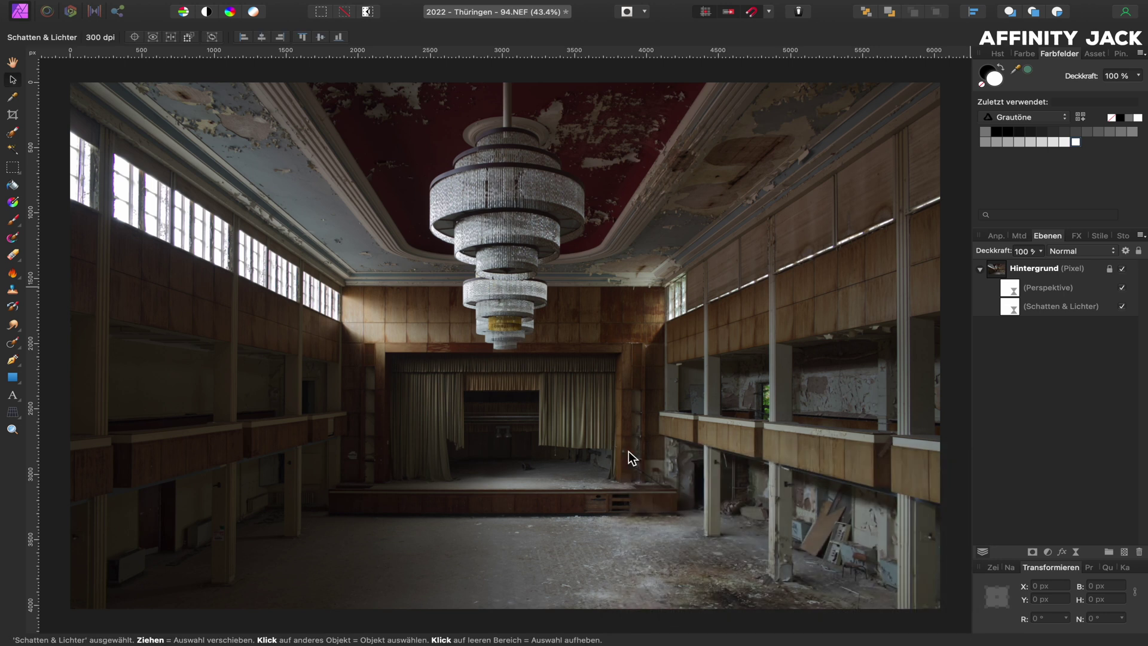
Step: Toggle the Schatten & Lichter filter off and on to compare, then reselect Hintergrund
click(1122, 306)
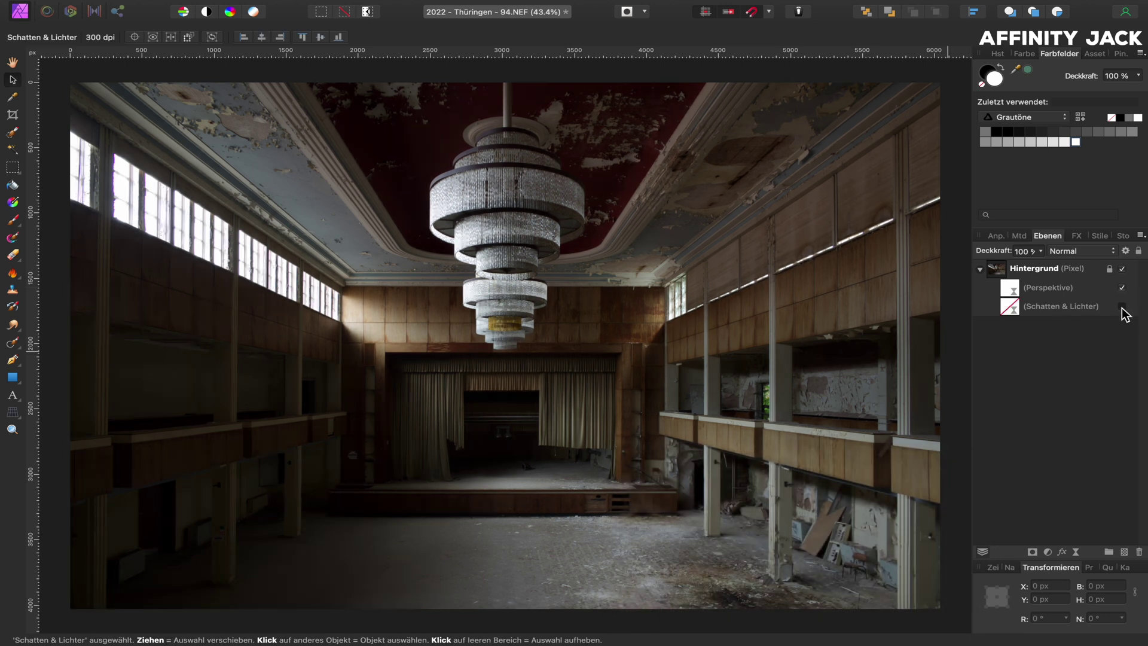
click(1122, 307)
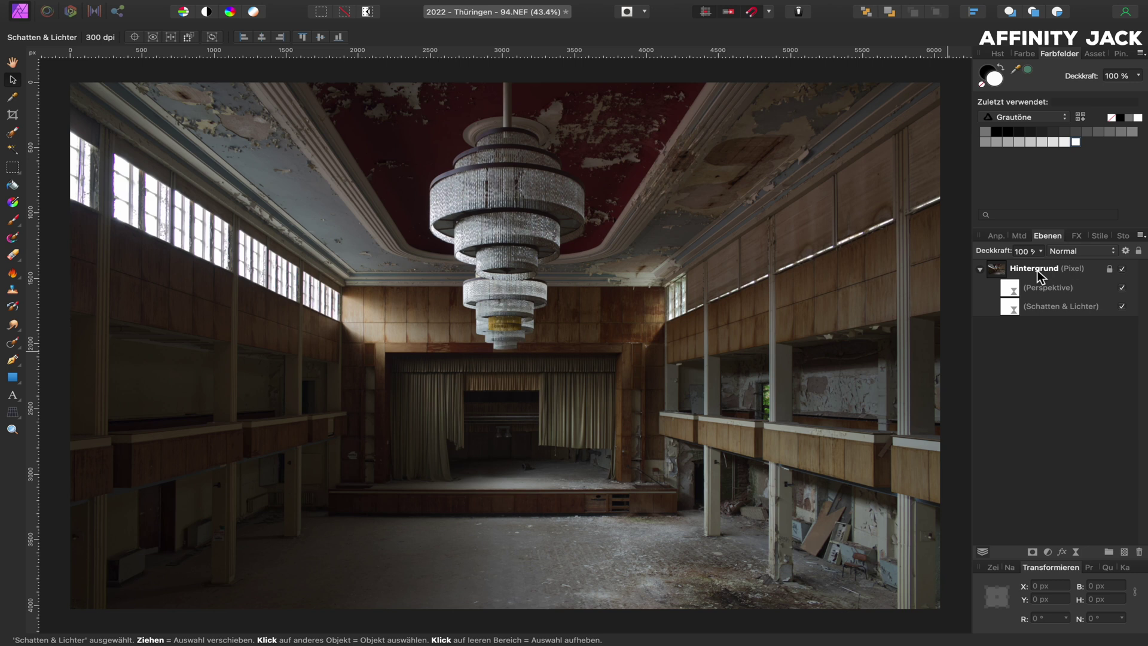
click(1038, 273)
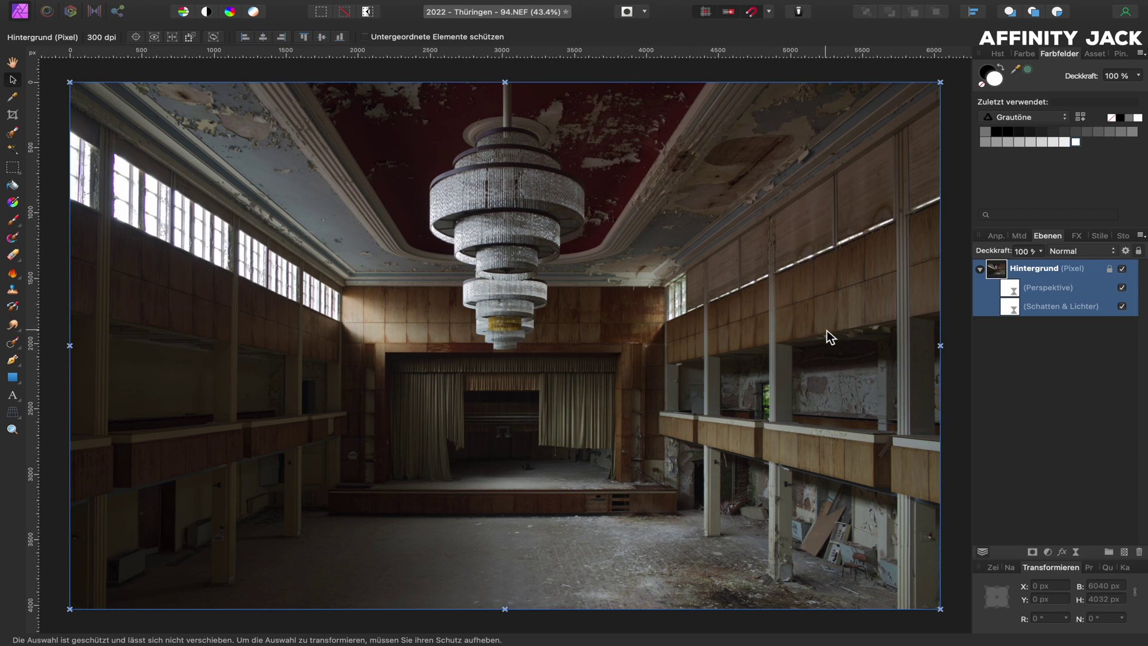
click(1048, 552)
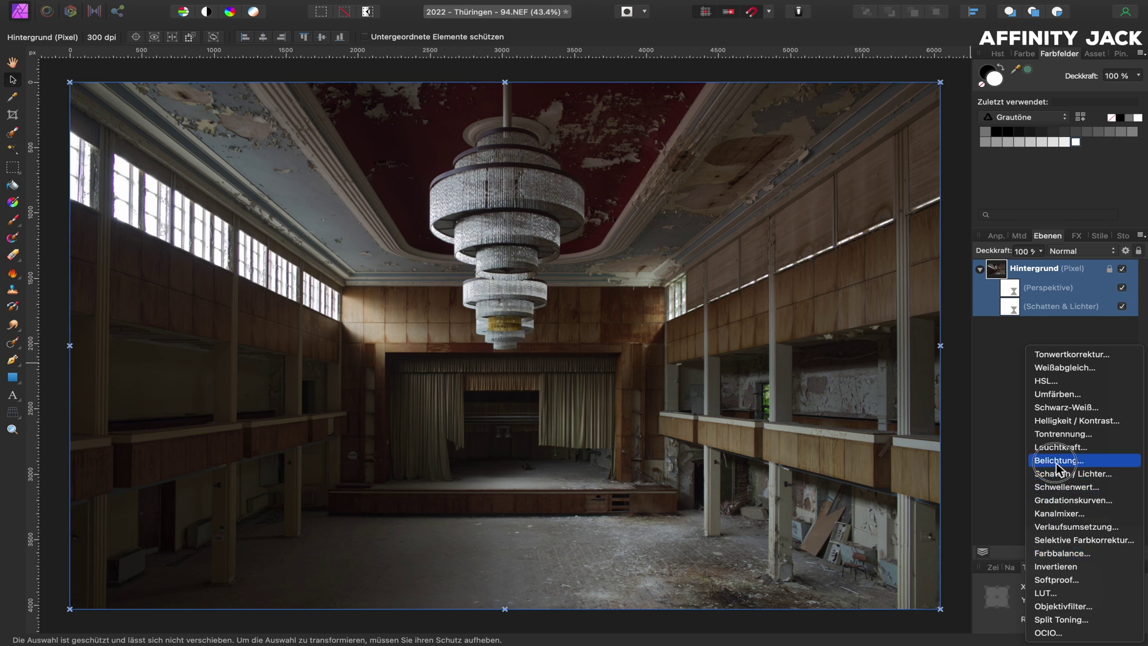
Step: Add a Belichtung adjustment with exposure raised to about 0.953 and close its settings
click(1055, 460)
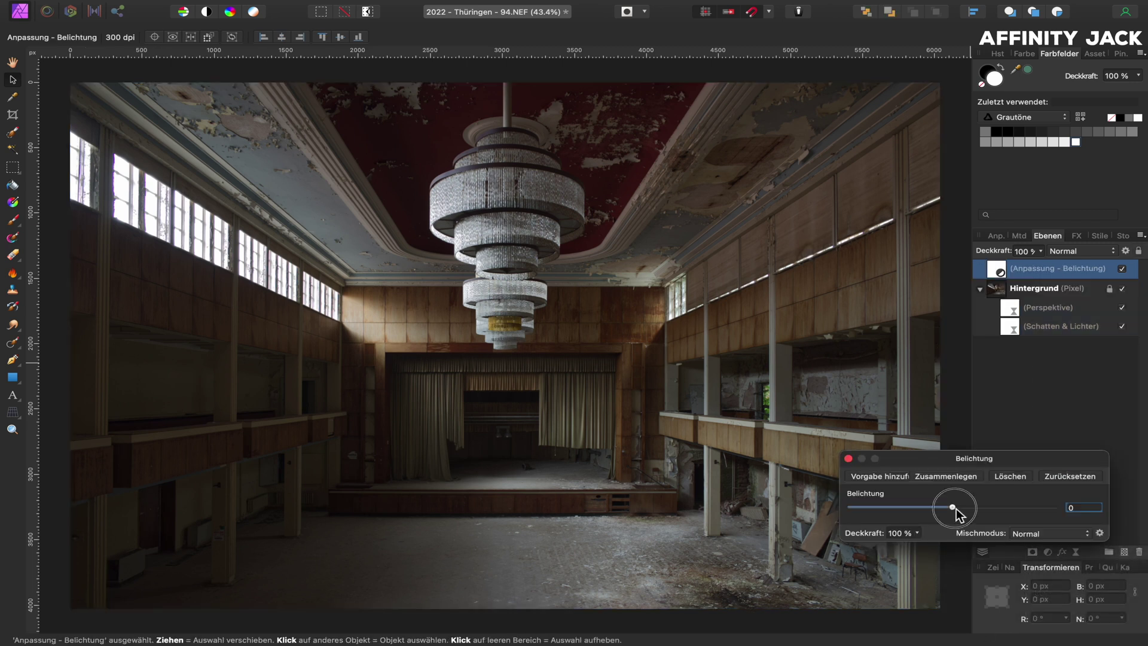
drag(954, 507, 966, 509)
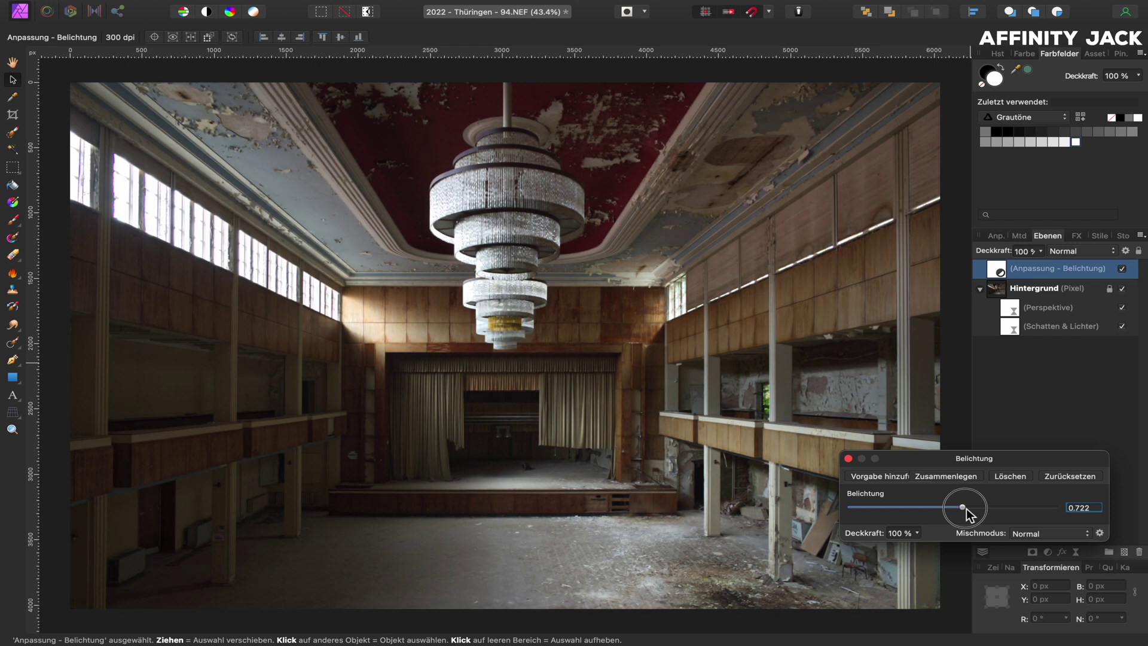
drag(967, 509, 970, 509)
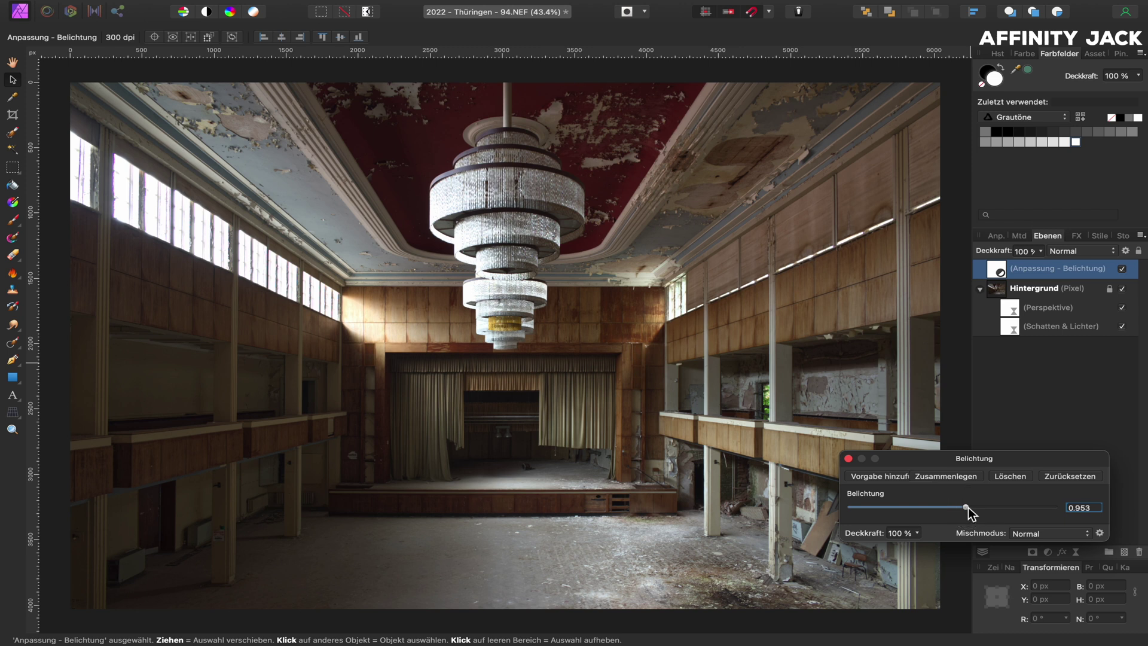
click(848, 458)
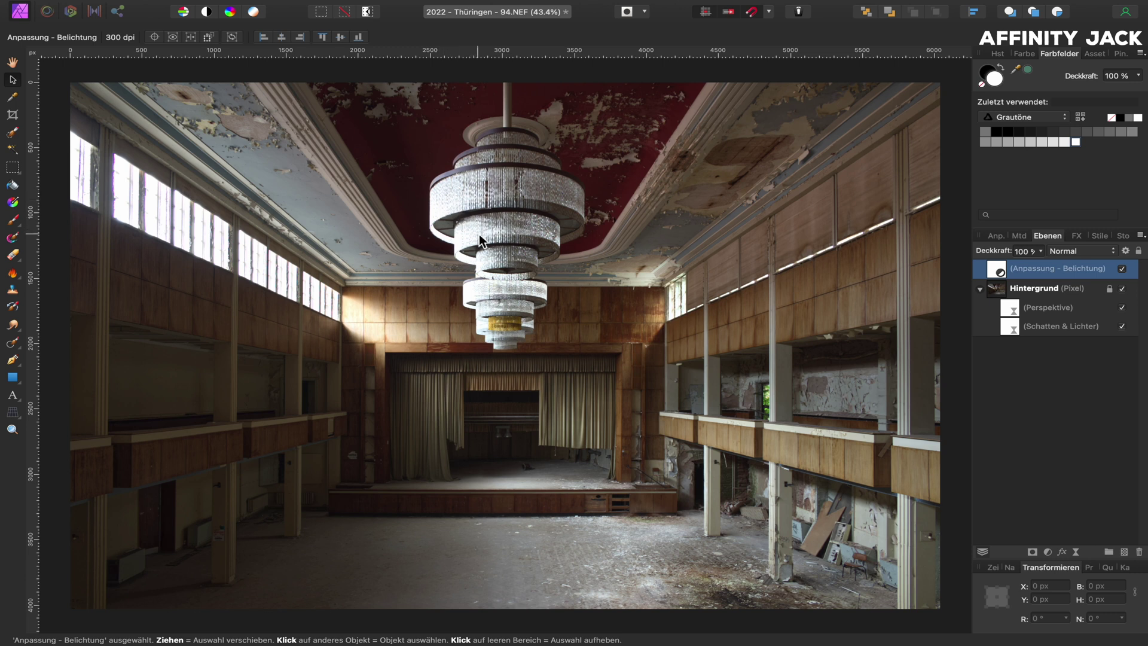
Step: Paint black over the left windows, and the adjacent wall at 50% opacity
key(b)
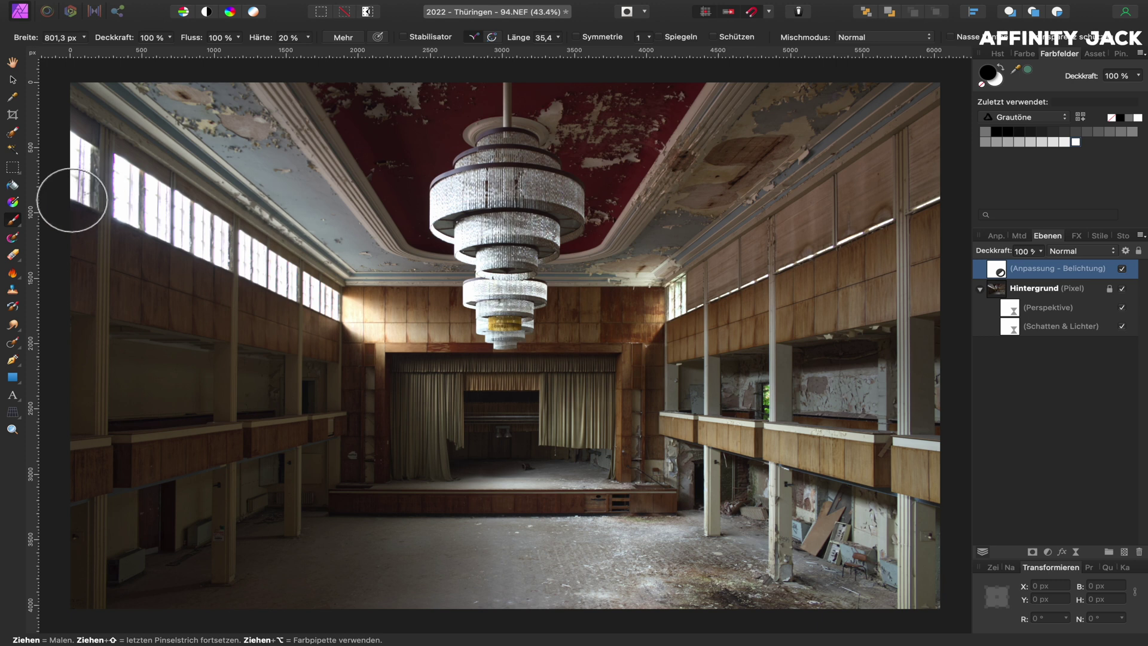
drag(78, 154, 333, 303)
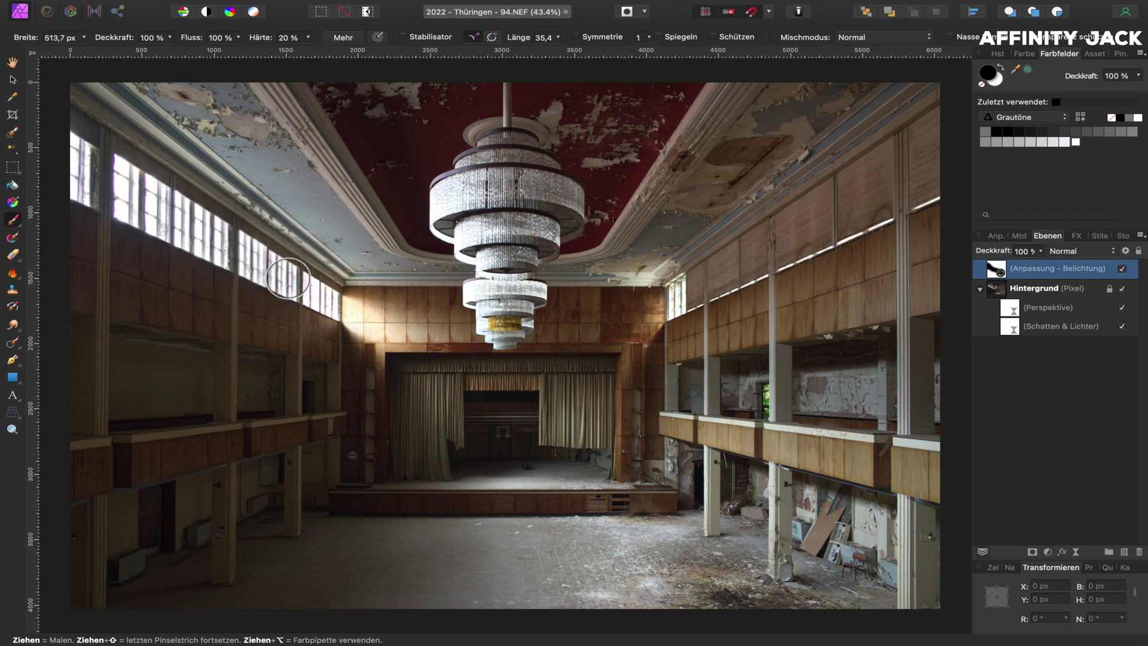
key(5)
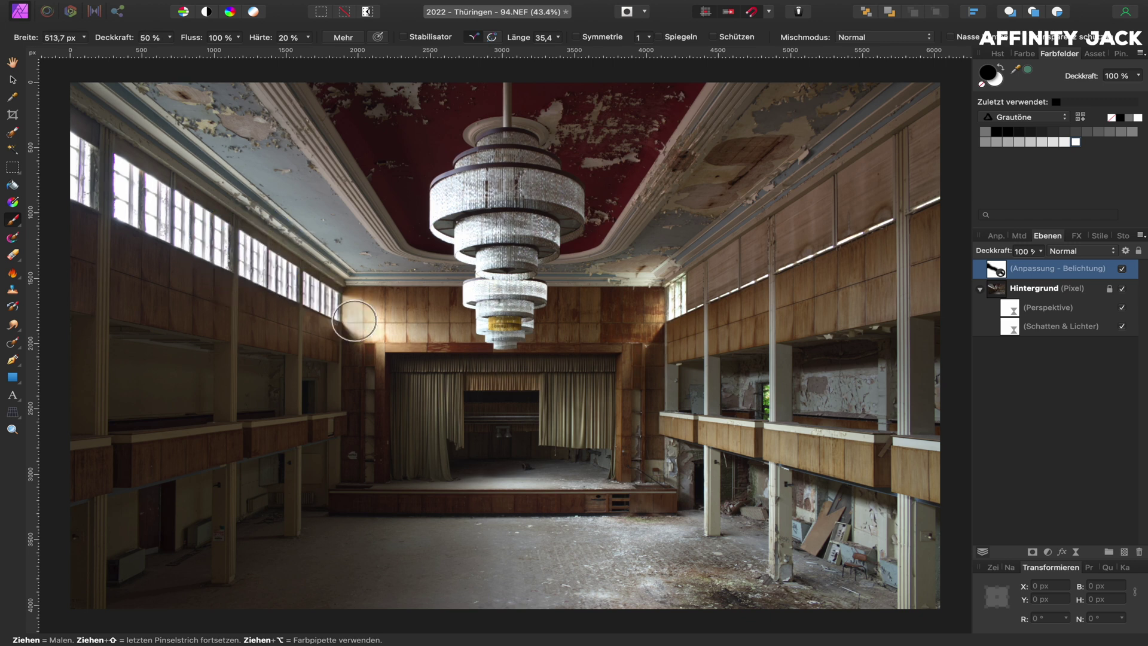
drag(357, 316, 350, 307)
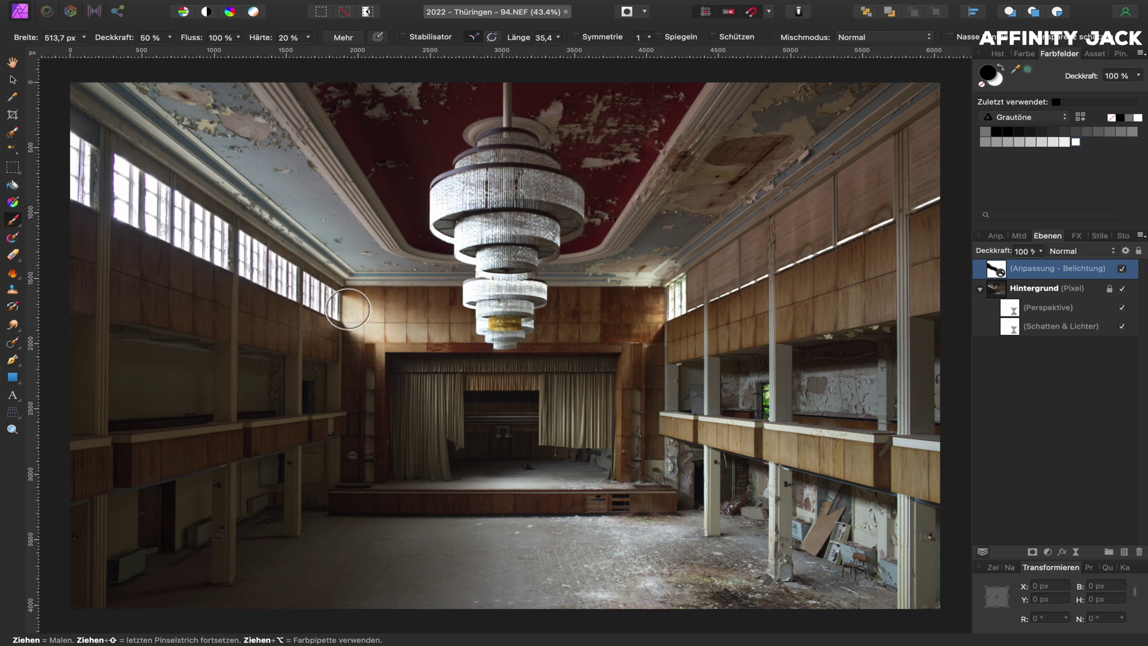
key(0)
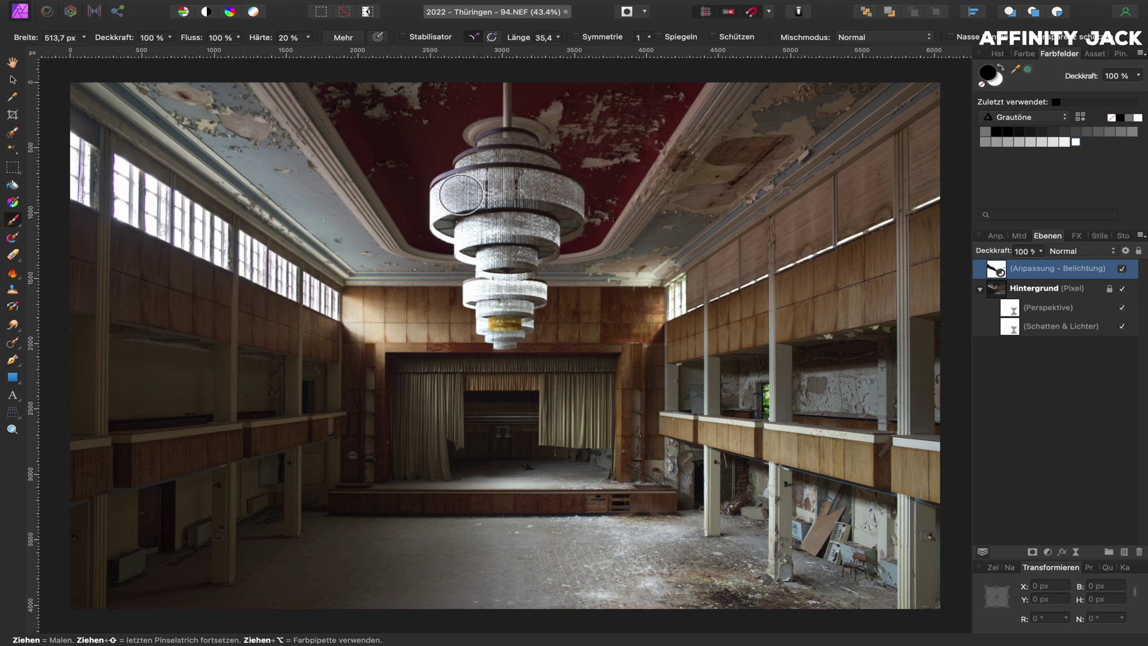
Step: Mask the exposure off the chandelier, right-wall window, grey ceiling and part of the floor
mouse_move(443, 219)
mouse_down()
mouse_move(470, 241)
mouse_move(480, 303)
mouse_move(474, 165)
mouse_up()
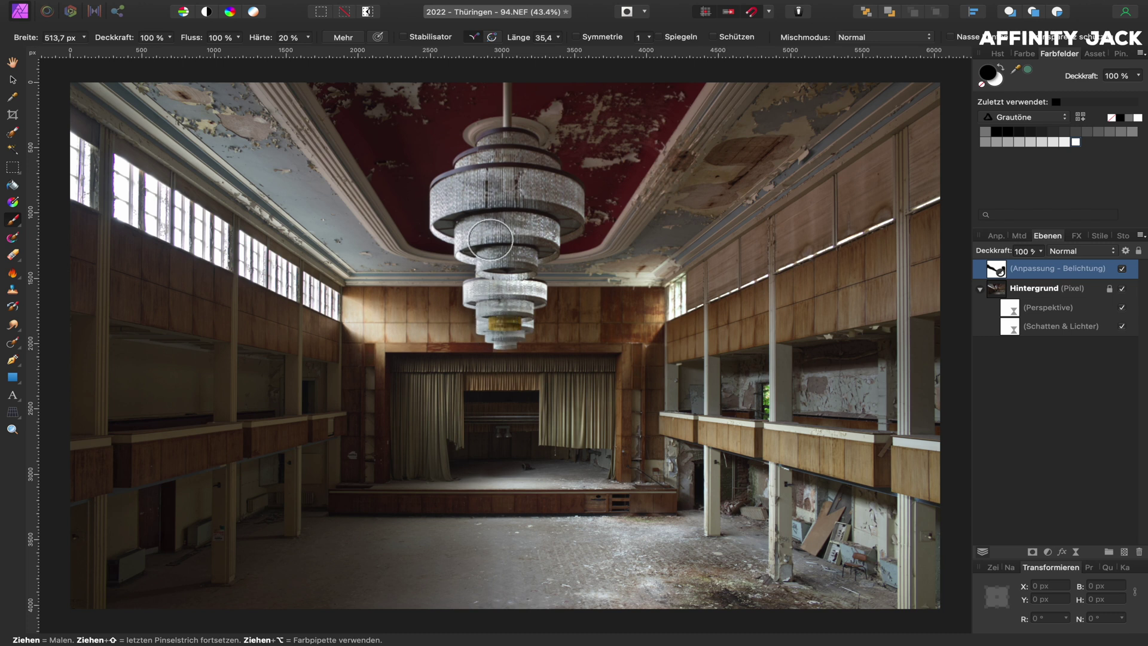
drag(473, 165, 461, 236)
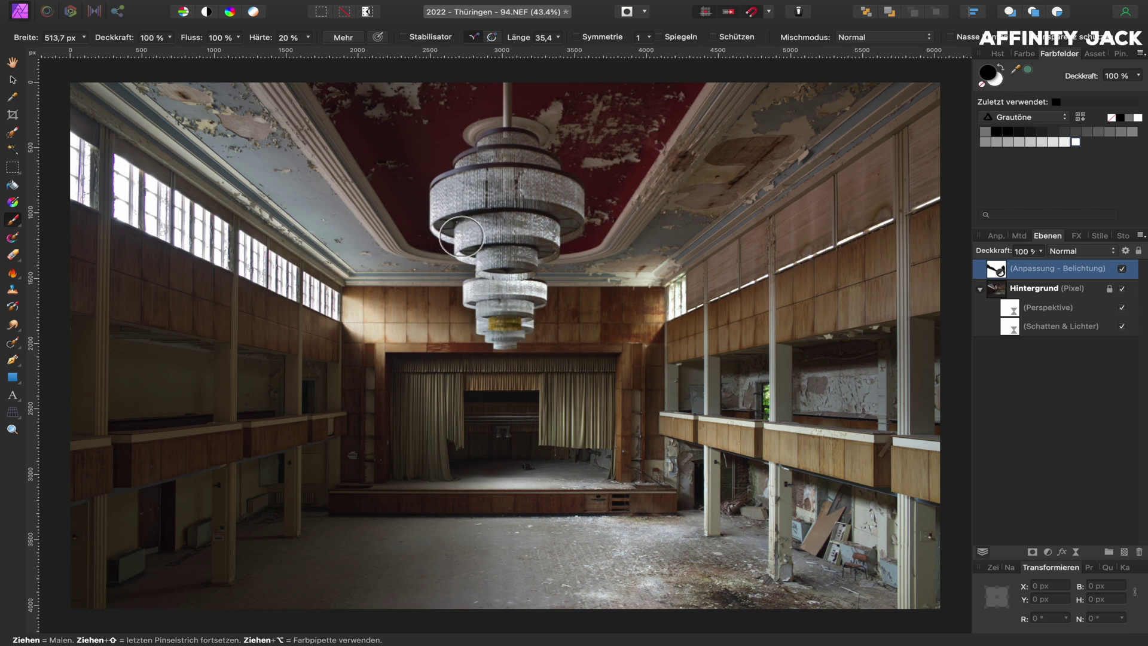
drag(462, 236, 669, 307)
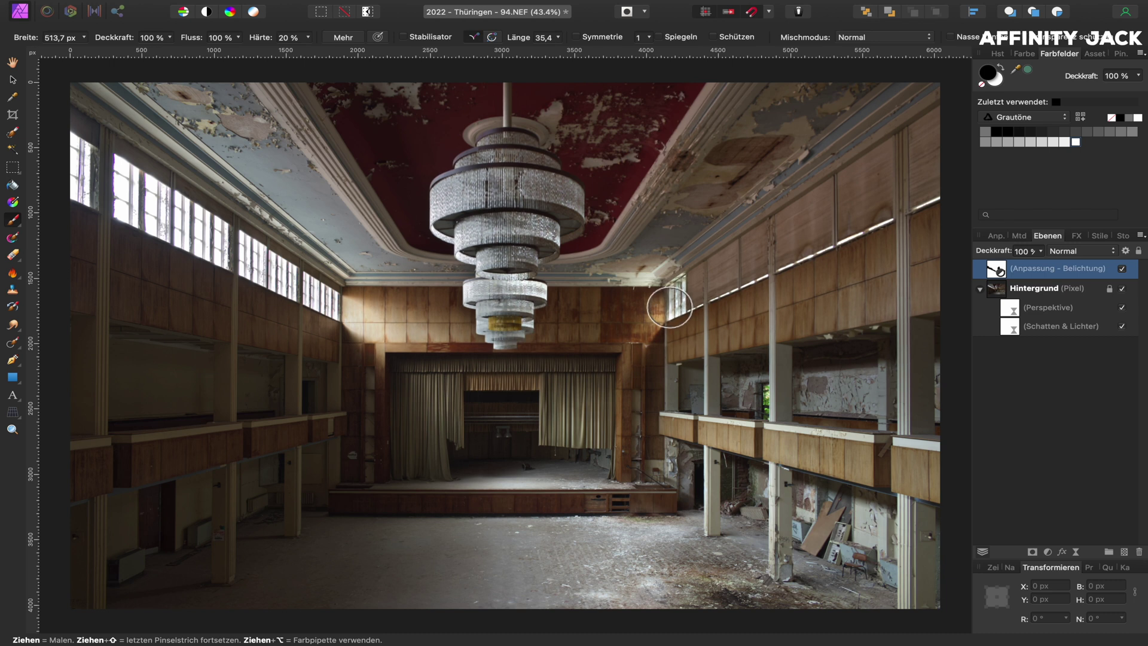
mouse_move(670, 306)
mouse_down()
mouse_move(607, 116)
mouse_move(615, 161)
mouse_move(478, 200)
mouse_move(496, 243)
mouse_up()
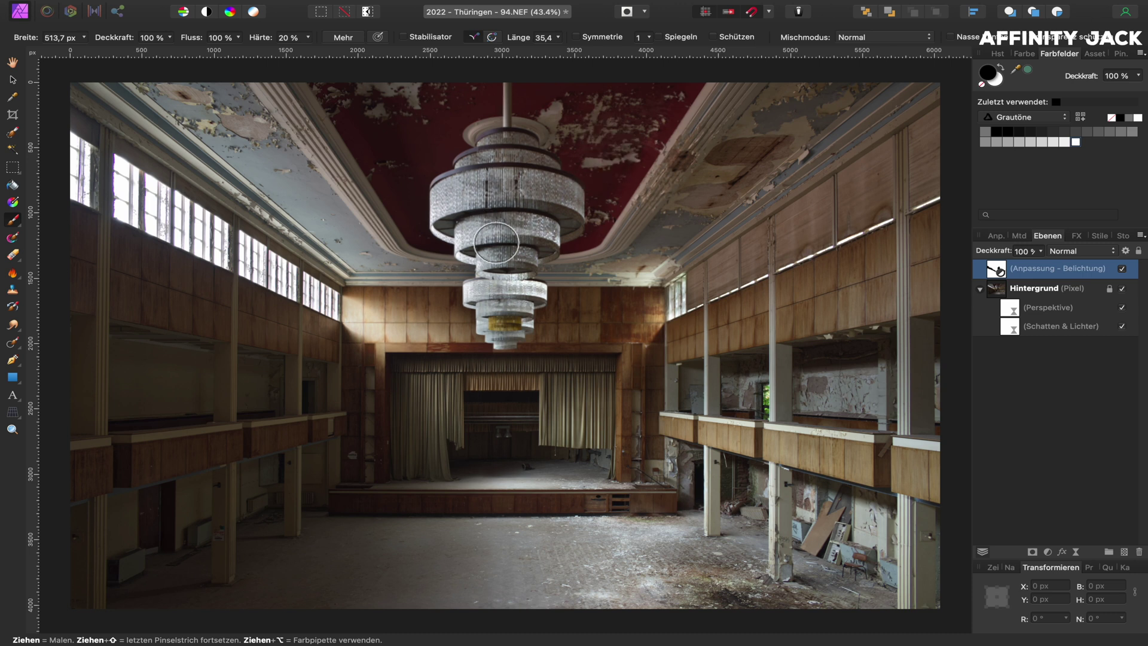
mouse_move(600, 481)
mouse_down()
mouse_move(563, 550)
mouse_move(603, 550)
mouse_move(636, 580)
mouse_move(671, 552)
mouse_up()
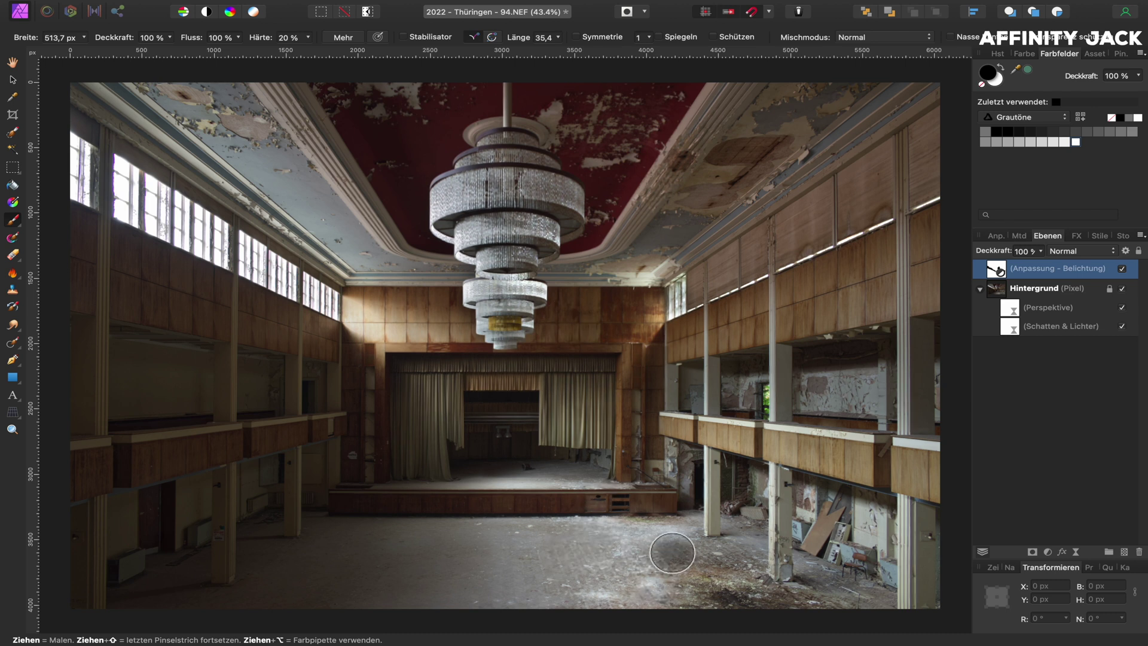
Step: Add a Klarheit live filter to Hintergrund at 58% strength
click(998, 298)
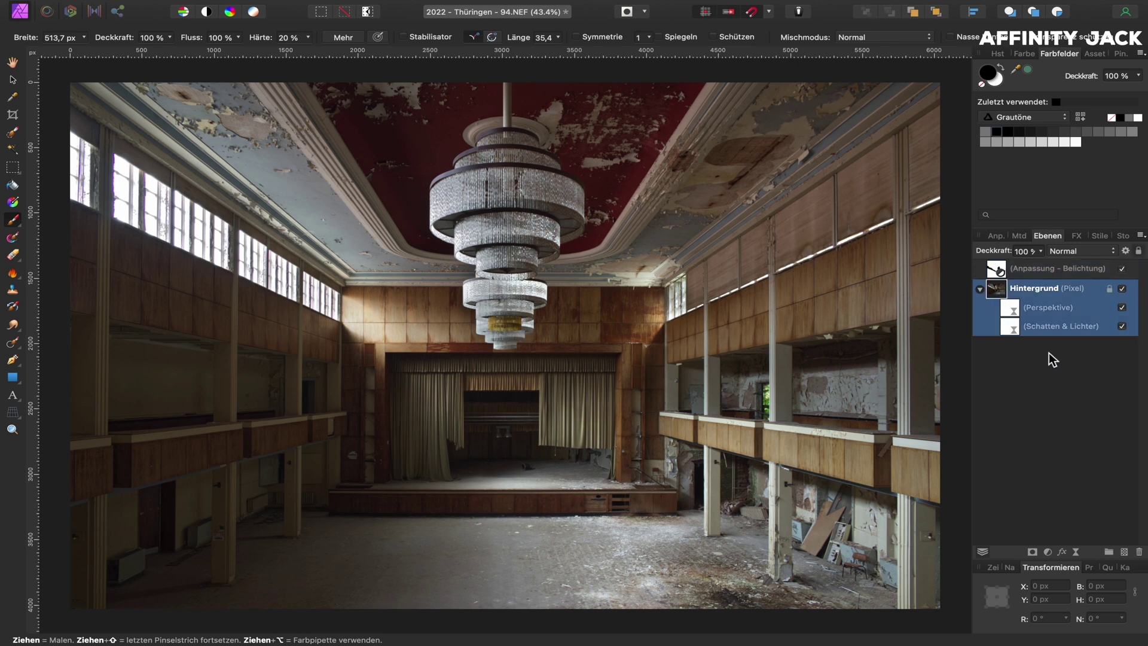
click(1077, 551)
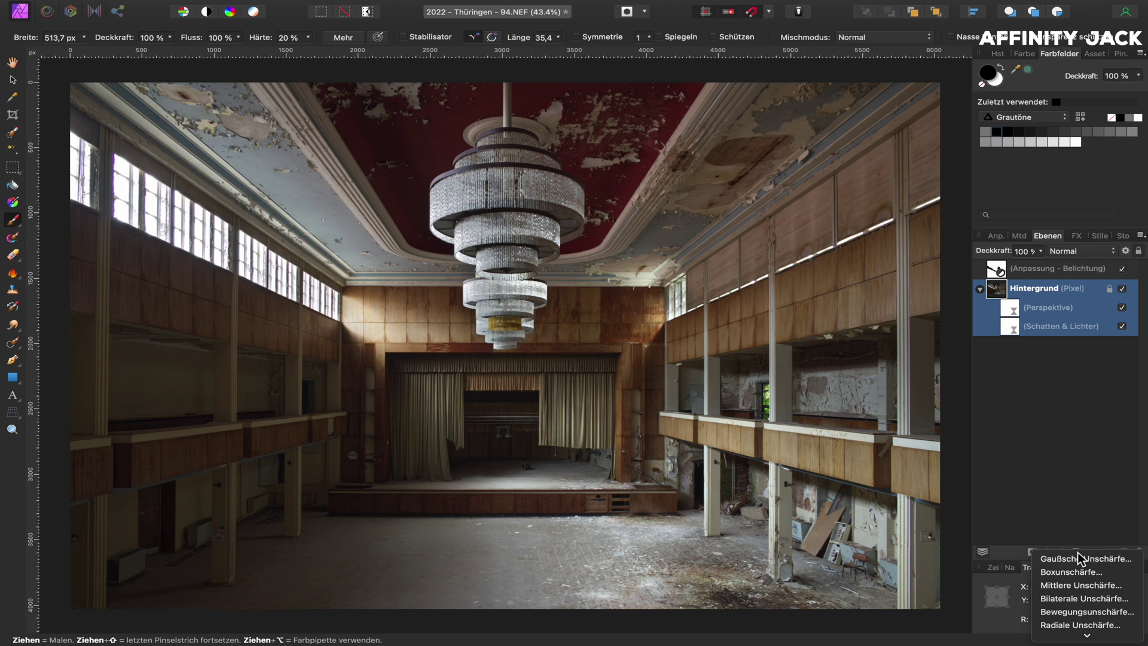
scroll(1079, 559, down, 10)
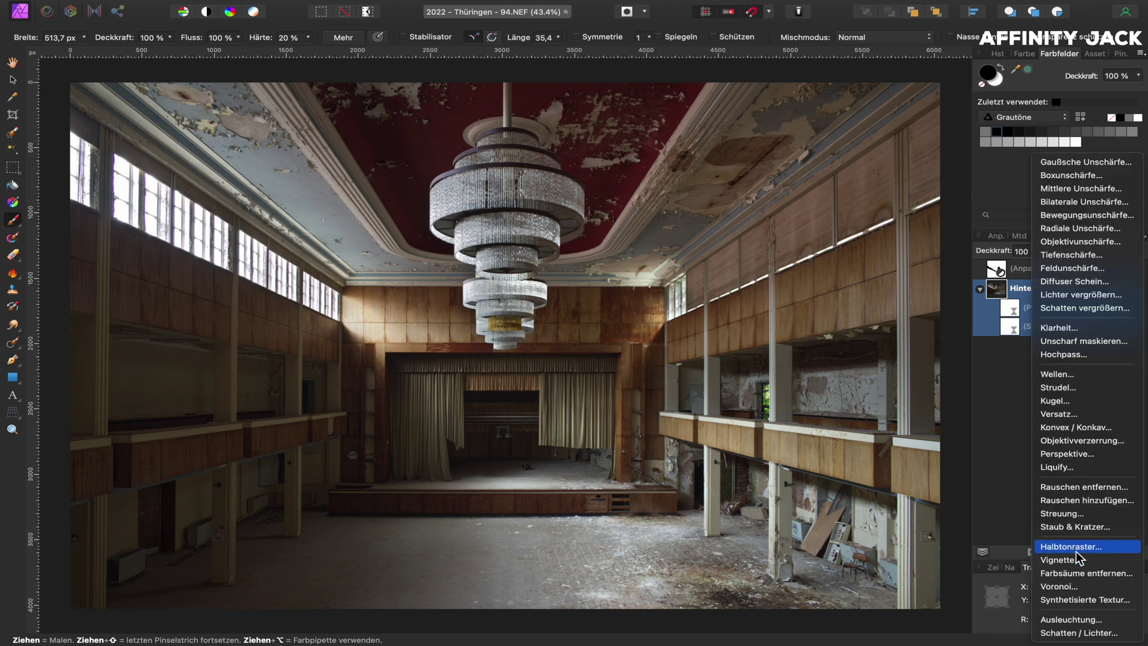
click(1074, 328)
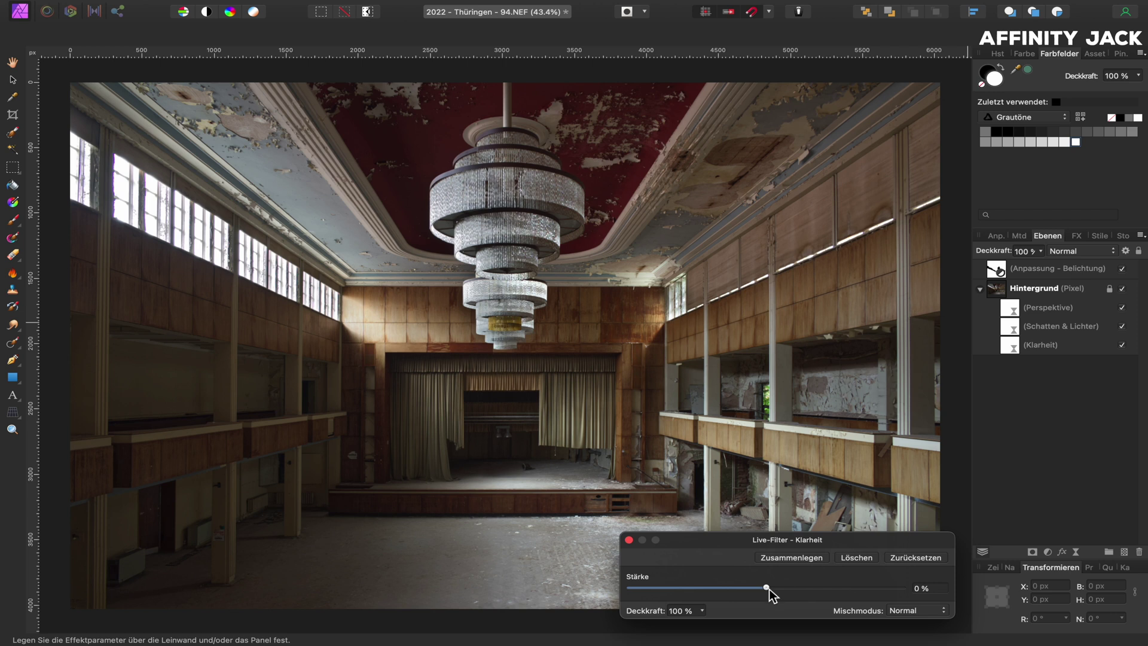
drag(766, 588, 828, 590)
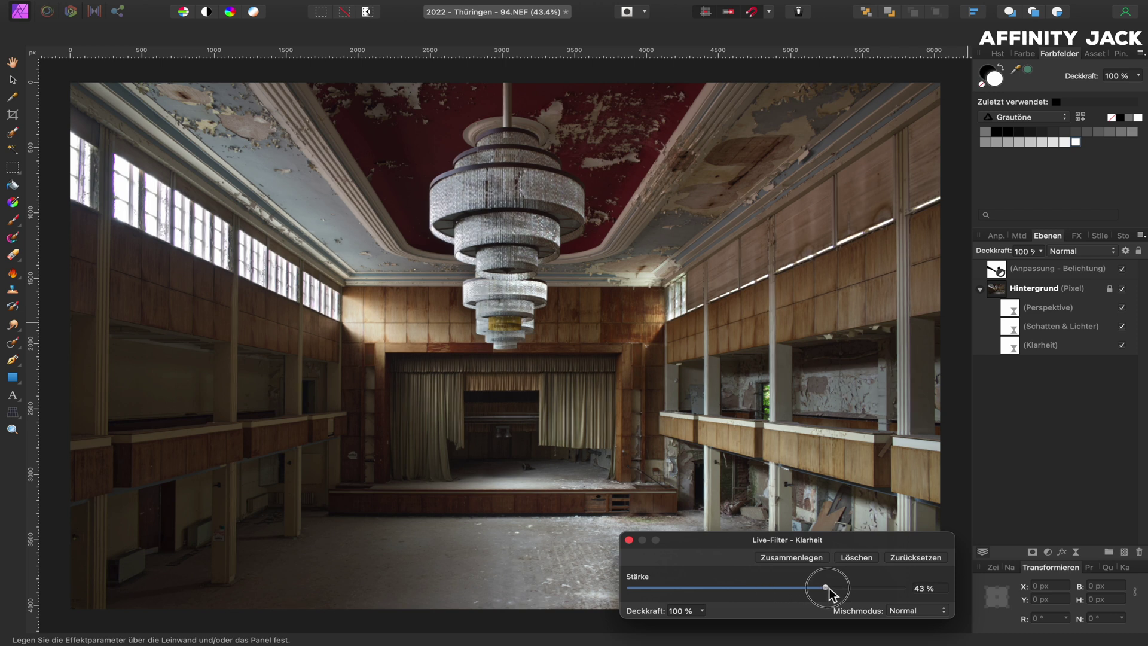
drag(829, 589, 844, 590)
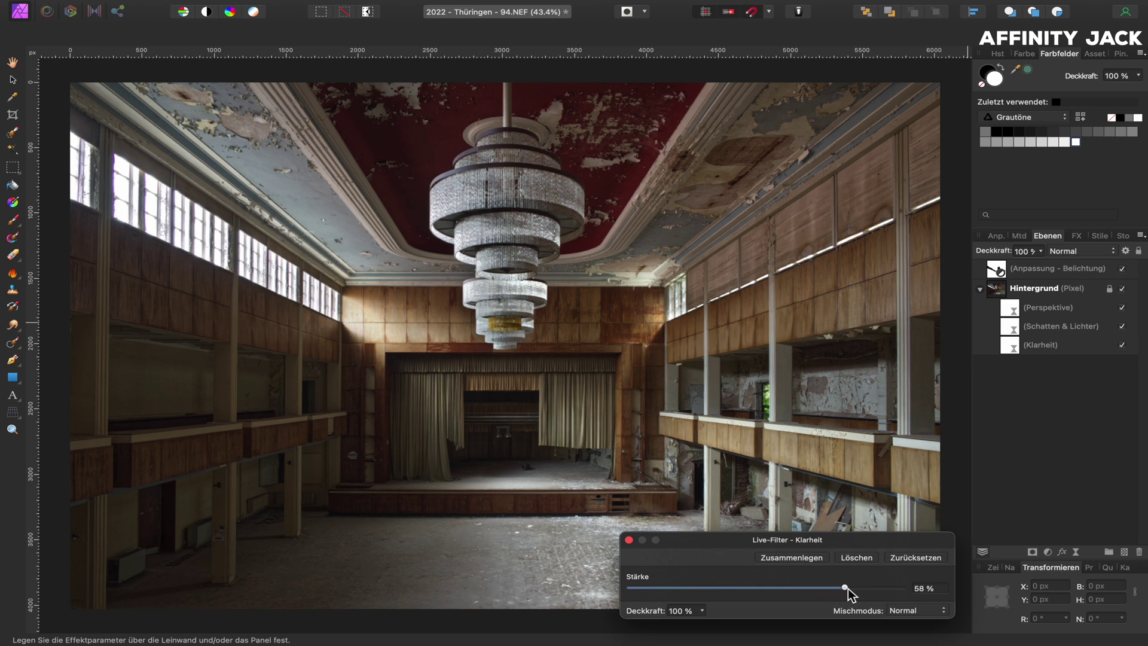
click(628, 539)
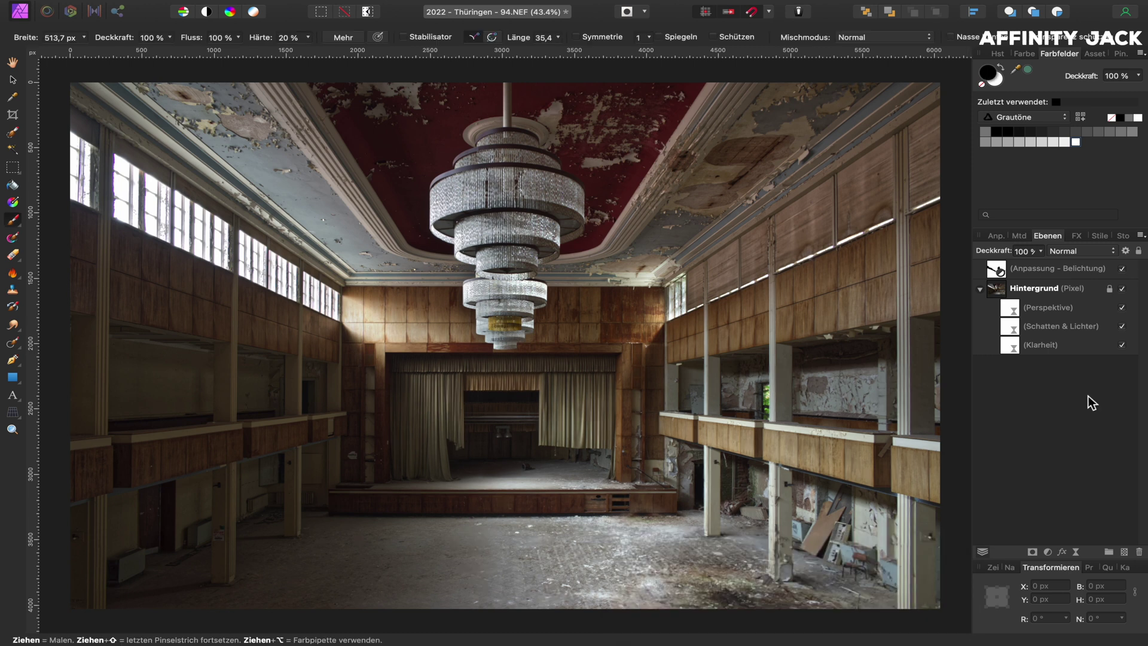
Step: Toggle the Klarheit filter to compare, fit the photo in view, and reselect Hintergrund
click(1121, 345)
click(1122, 347)
scroll(630, 180, up, 5)
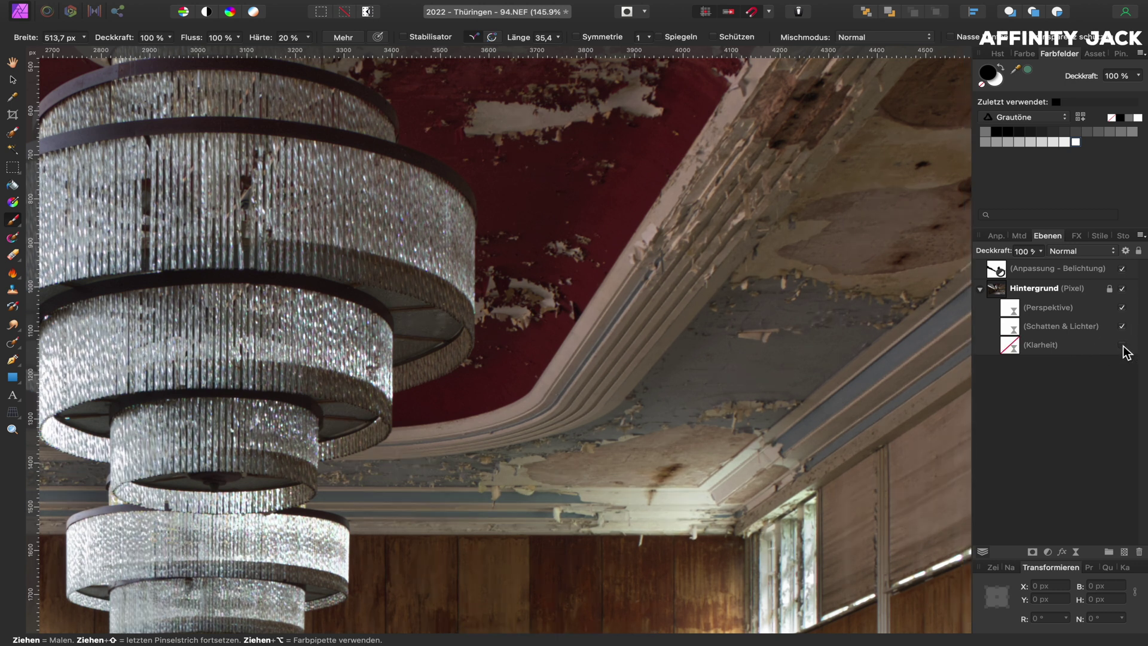
key(super+0)
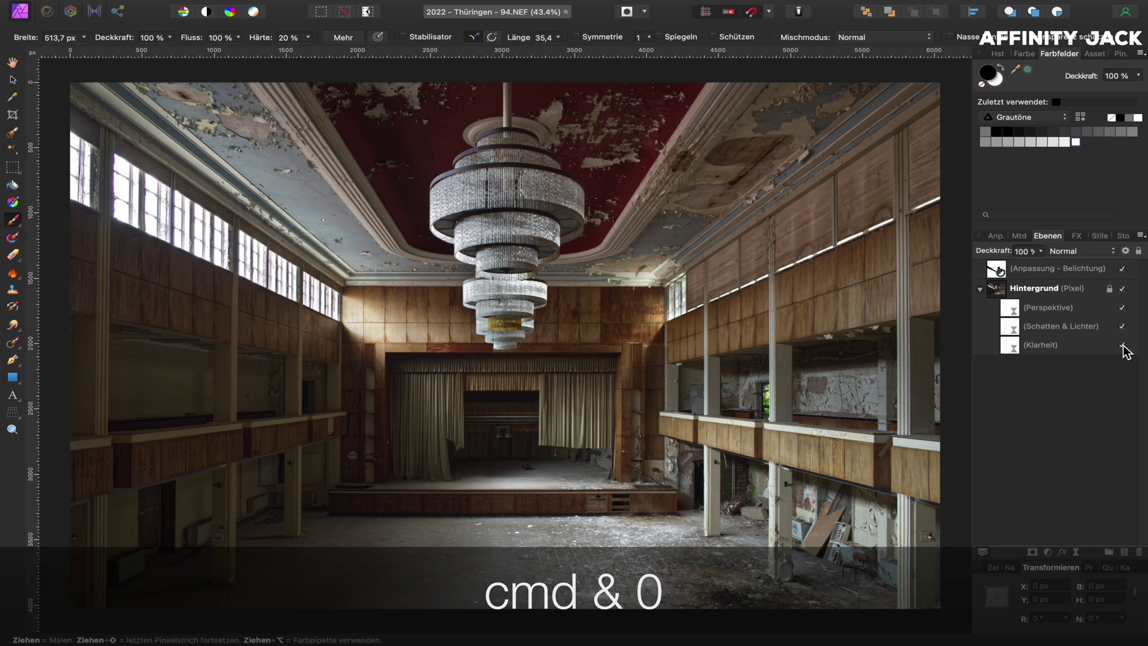
click(1001, 292)
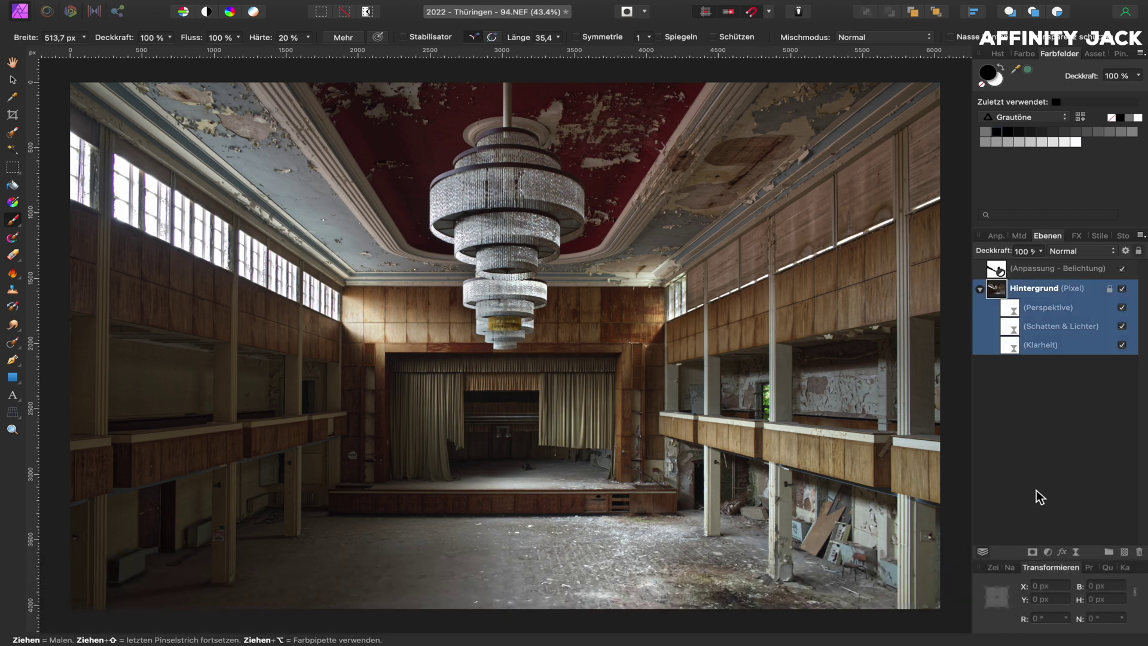
Step: Add a Gradationskurven adjustment with highlight, midtone and shadow points on the curve
click(1047, 552)
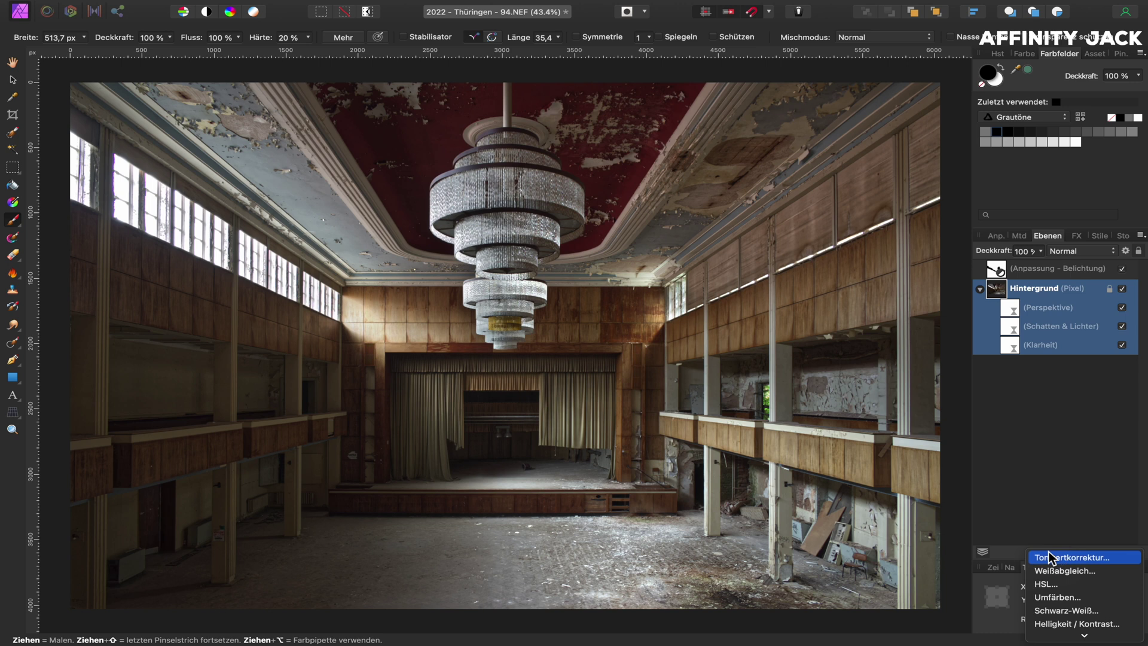
click(1050, 507)
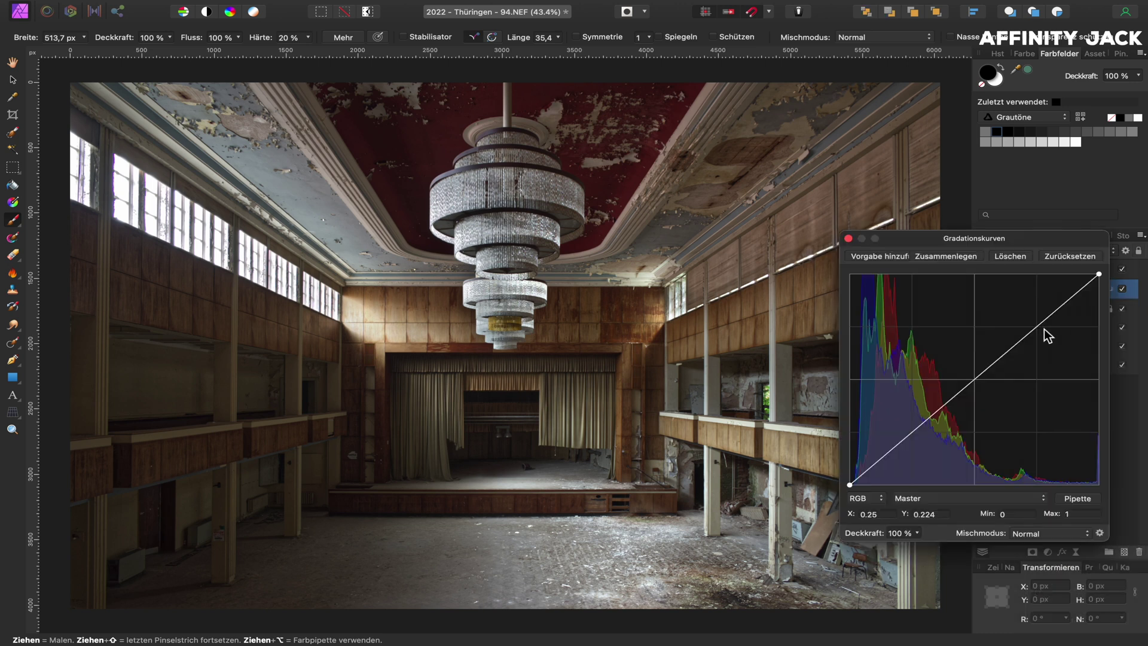
drag(1040, 326, 1038, 327)
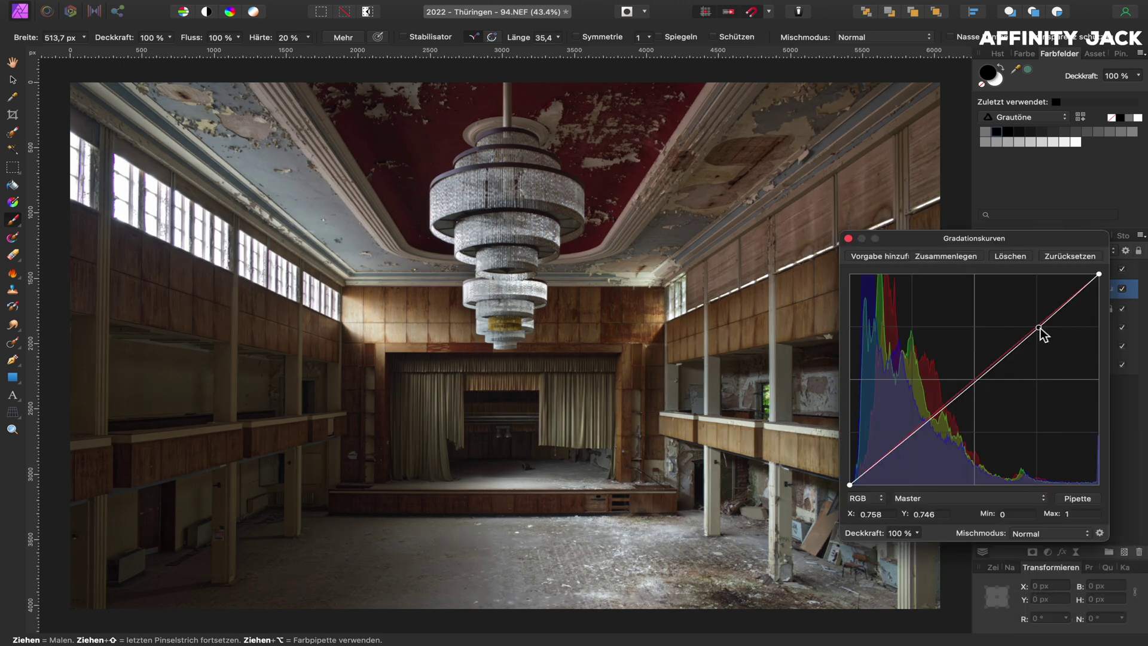
click(973, 380)
click(915, 428)
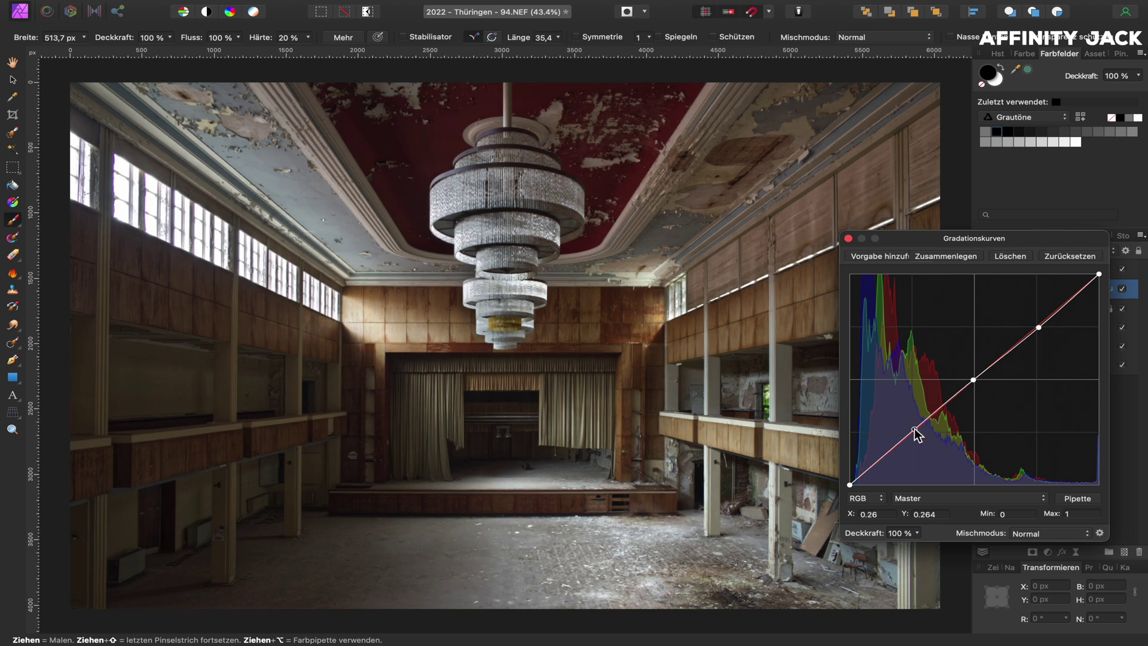
drag(974, 380, 976, 370)
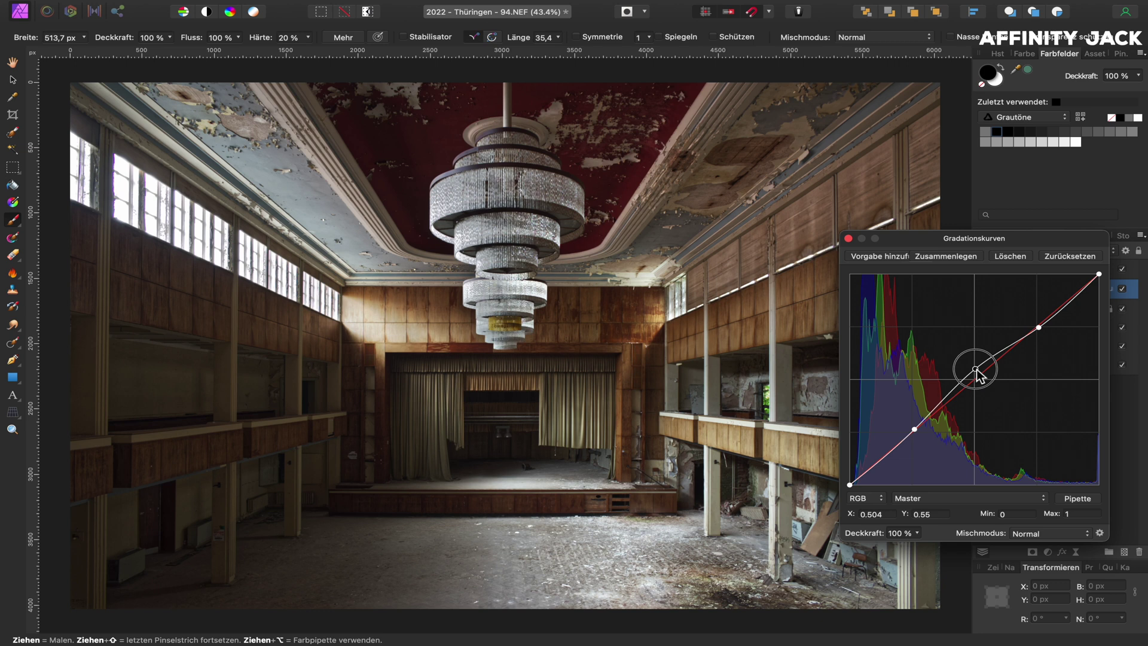
Step: Raise the upper point and lower the shadow point into an S-curve, then close
click(1038, 327)
drag(1039, 327, 1038, 316)
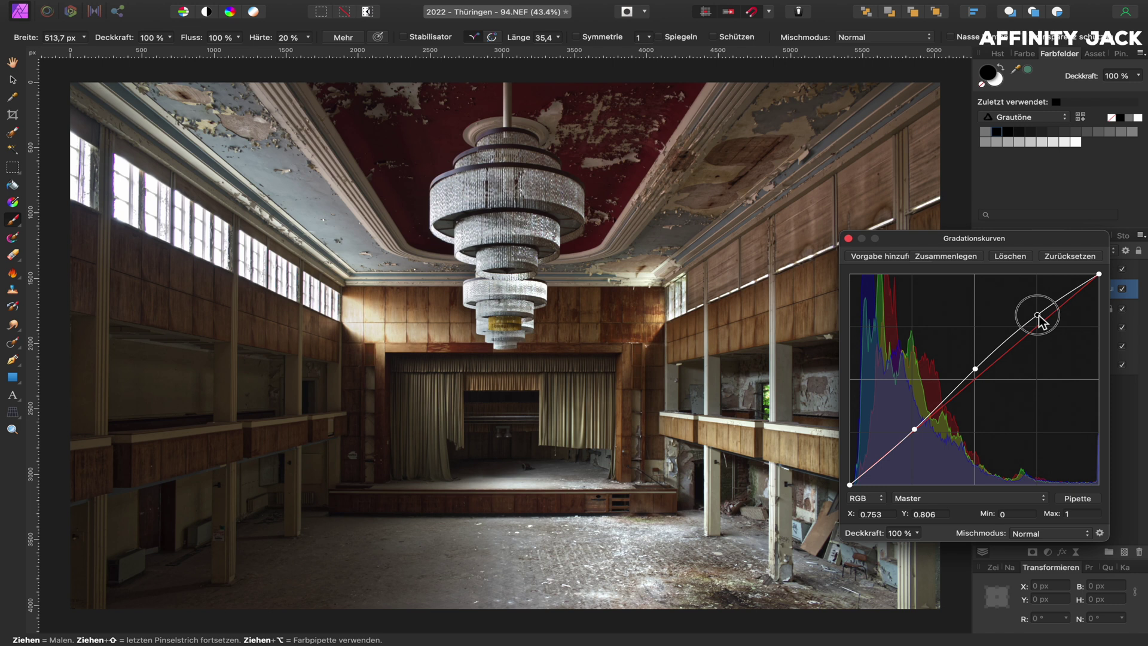
drag(1040, 321, 1039, 321)
drag(915, 429, 913, 436)
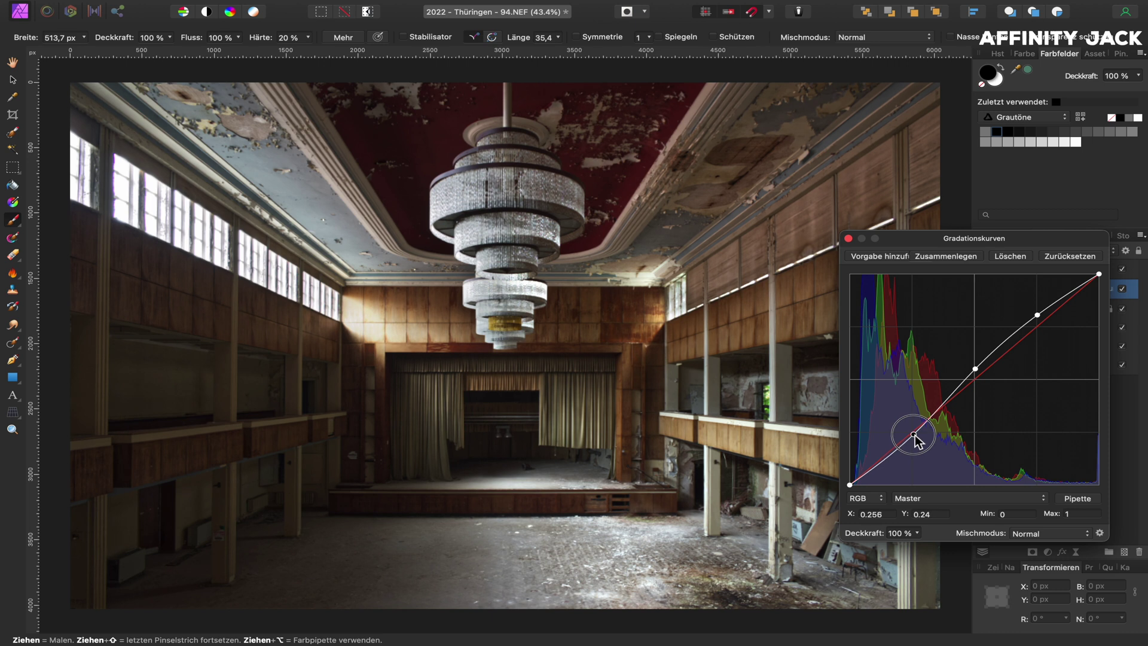
drag(913, 437, 913, 440)
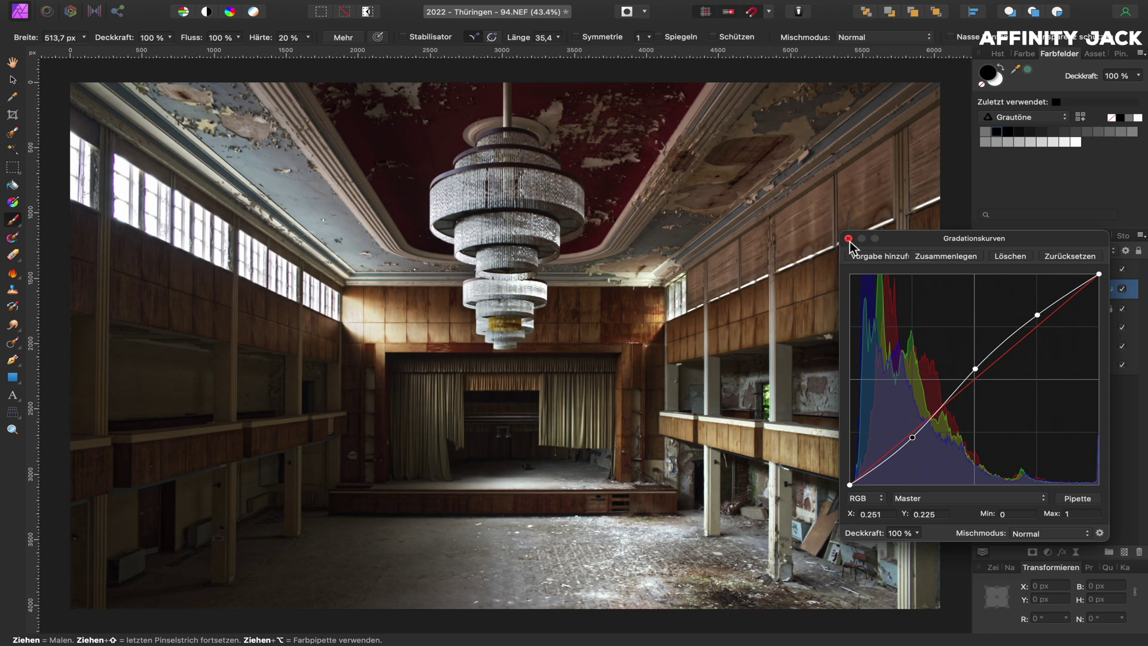
click(848, 239)
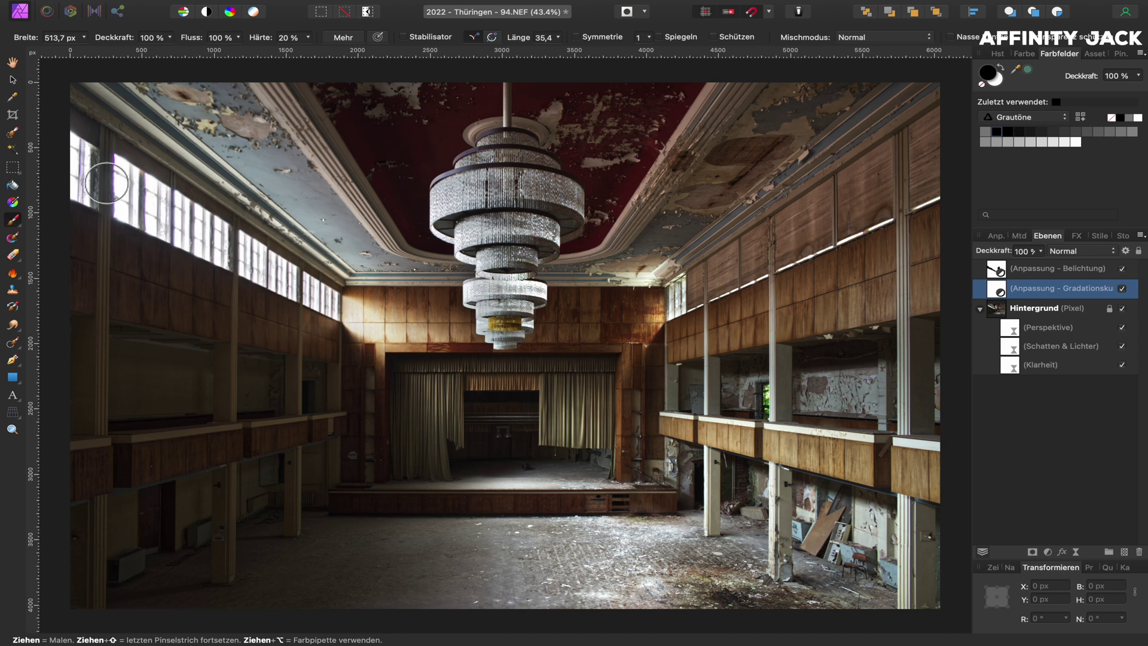
Step: Paint black along the left window row on the curves mask and toggle it to compare
drag(82, 156, 77, 169)
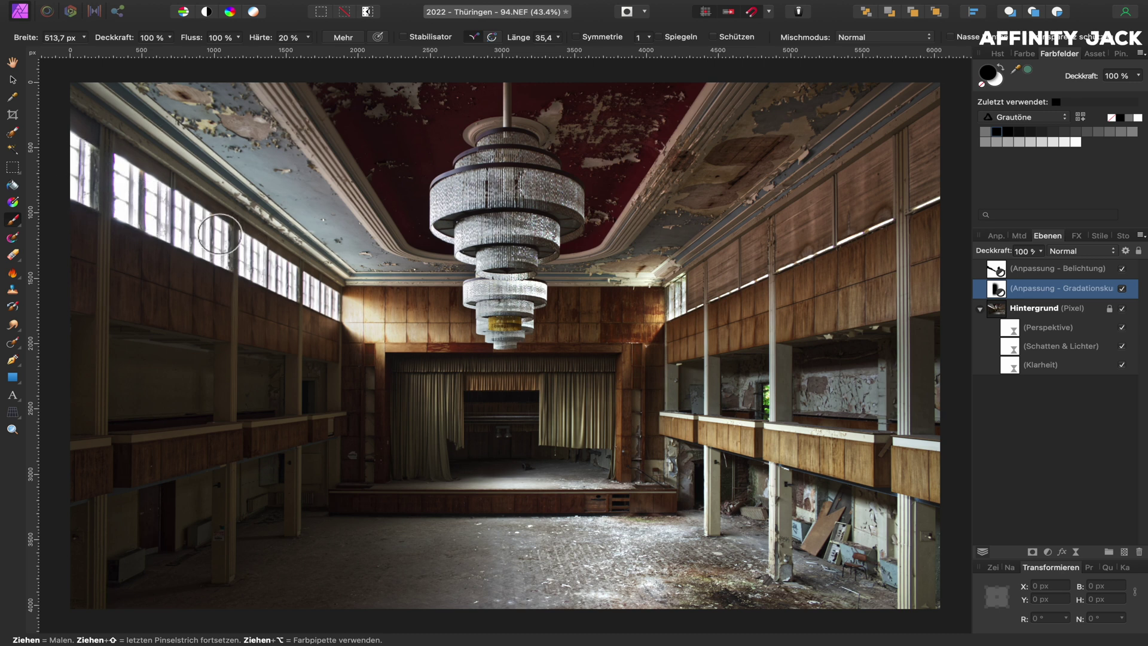
drag(181, 204, 296, 285)
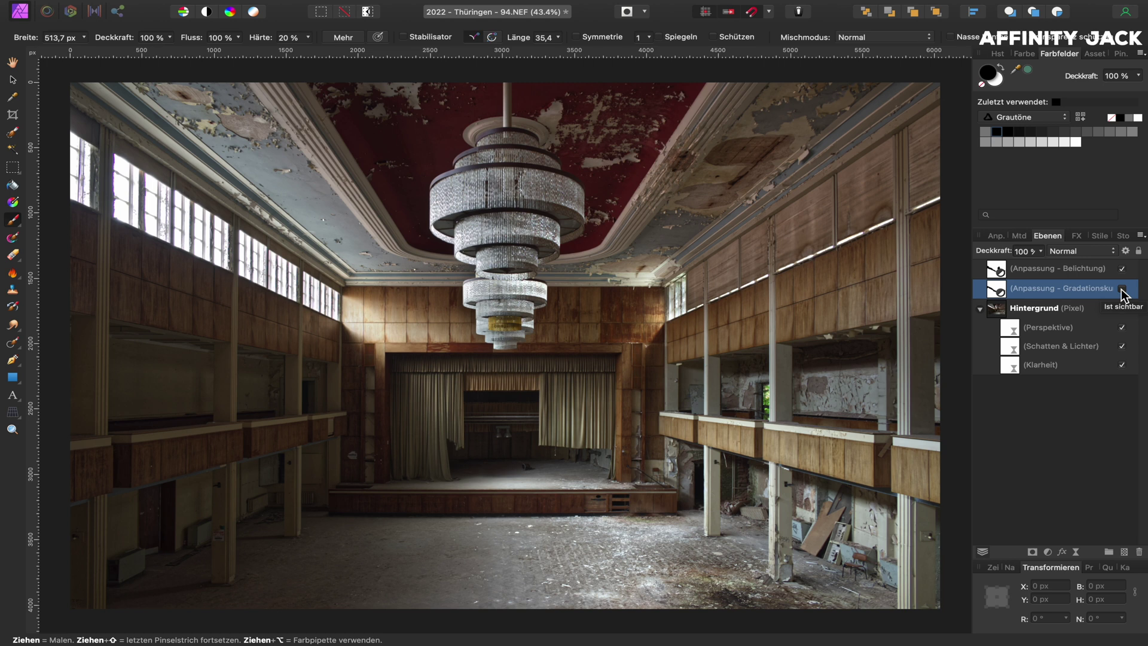
click(1122, 289)
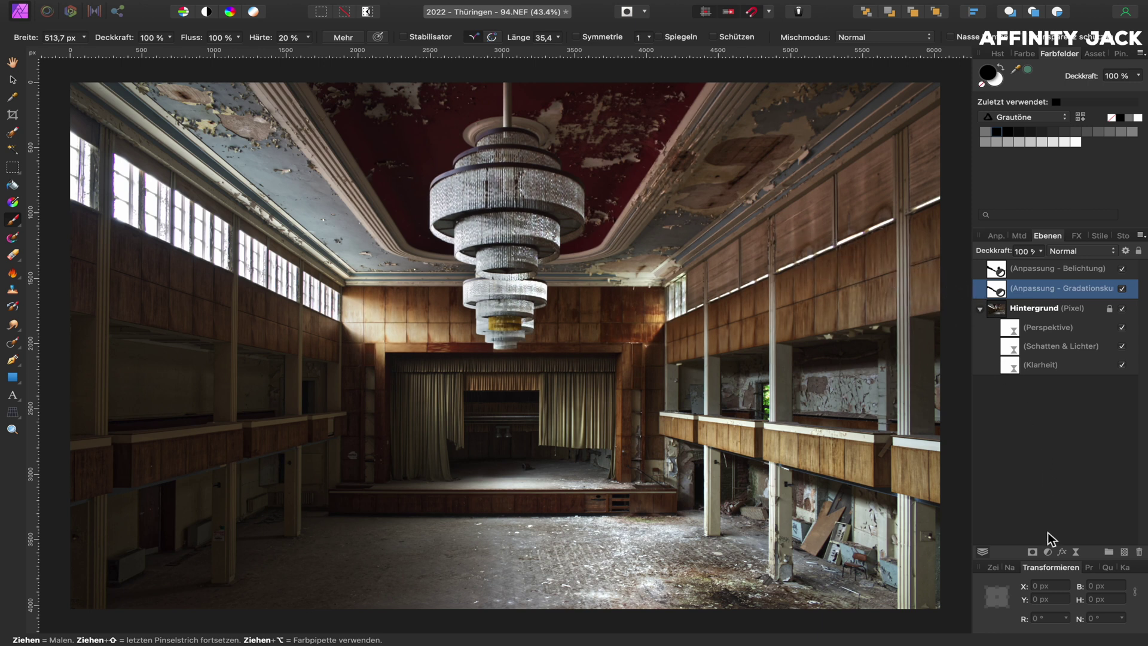
Step: Add an HSL adjustment with Saturation Shift at 22% and close its settings
click(1047, 552)
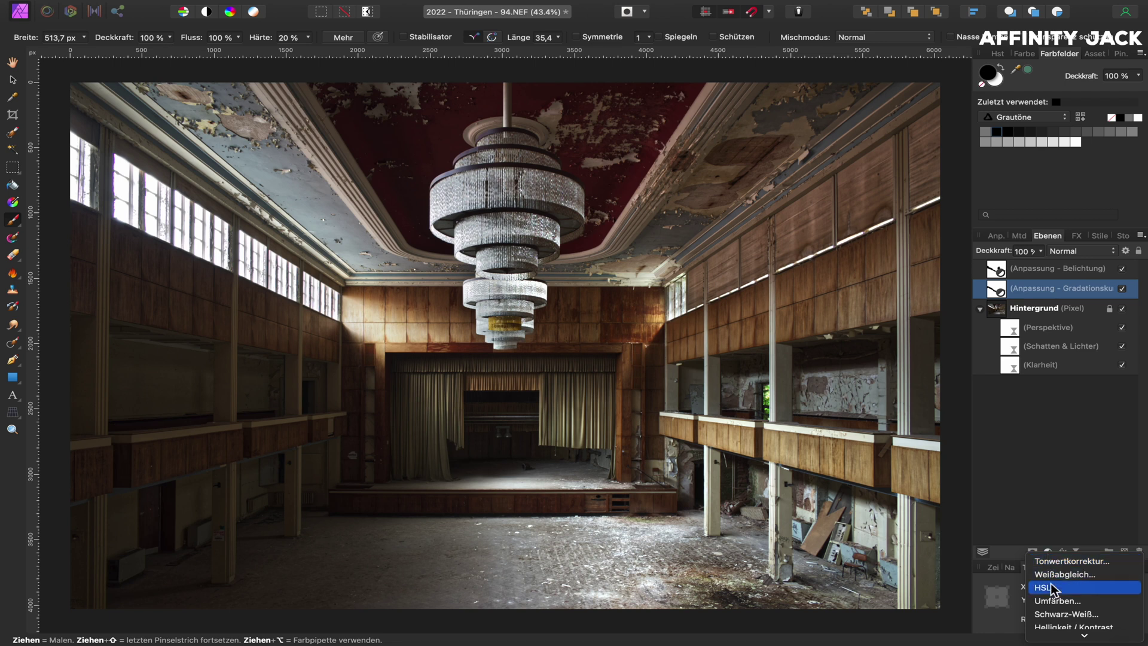
click(1049, 587)
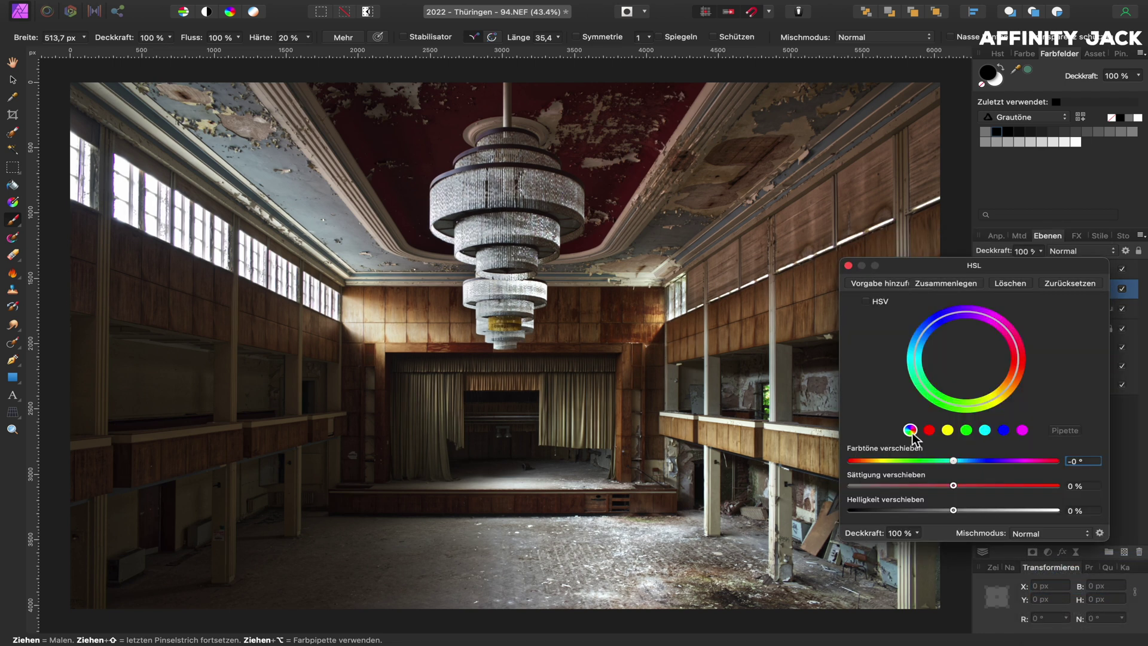
click(954, 486)
drag(953, 485, 982, 487)
click(848, 265)
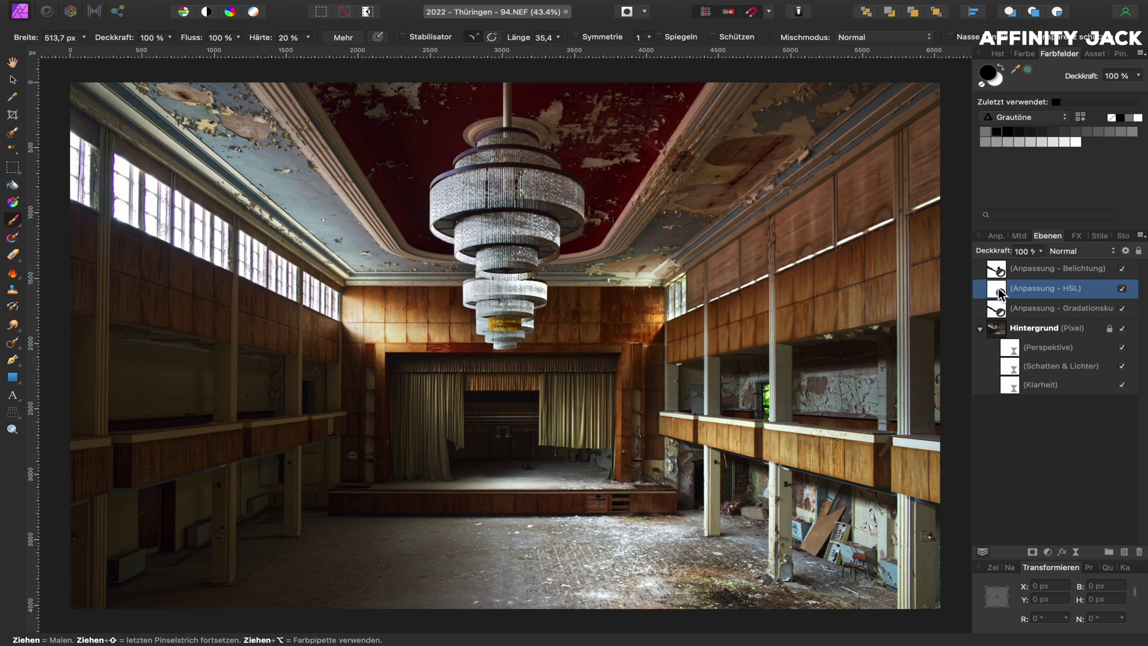
Step: Invert the HSL mask and paint the saturation back with a ~746 px white brush
key(super+i)
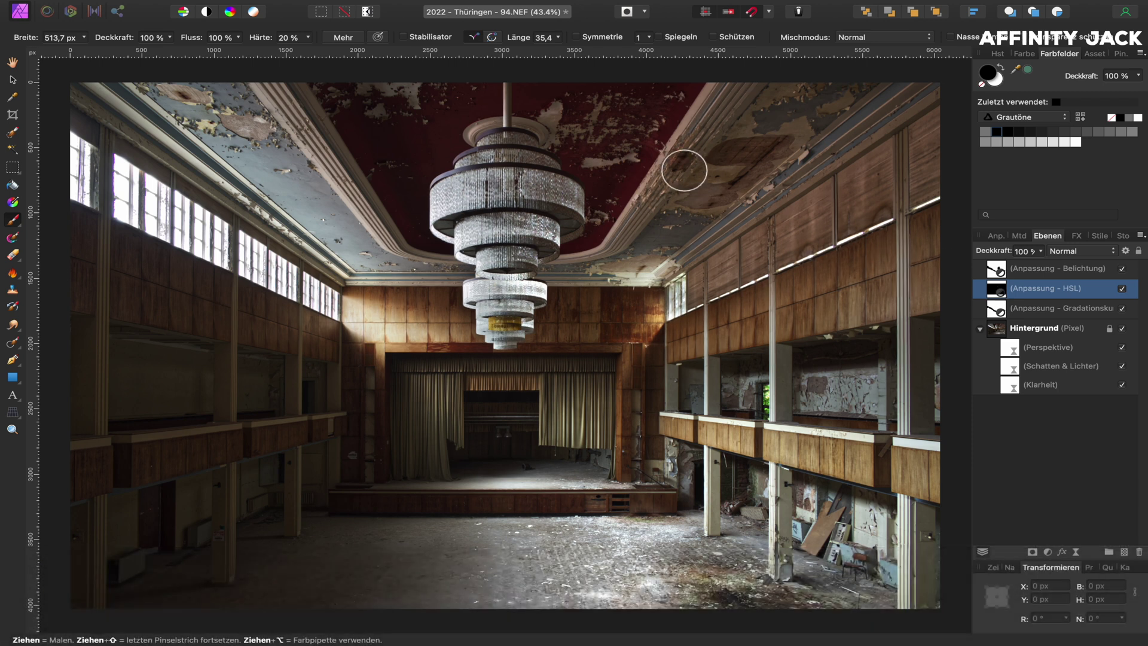
key(x)
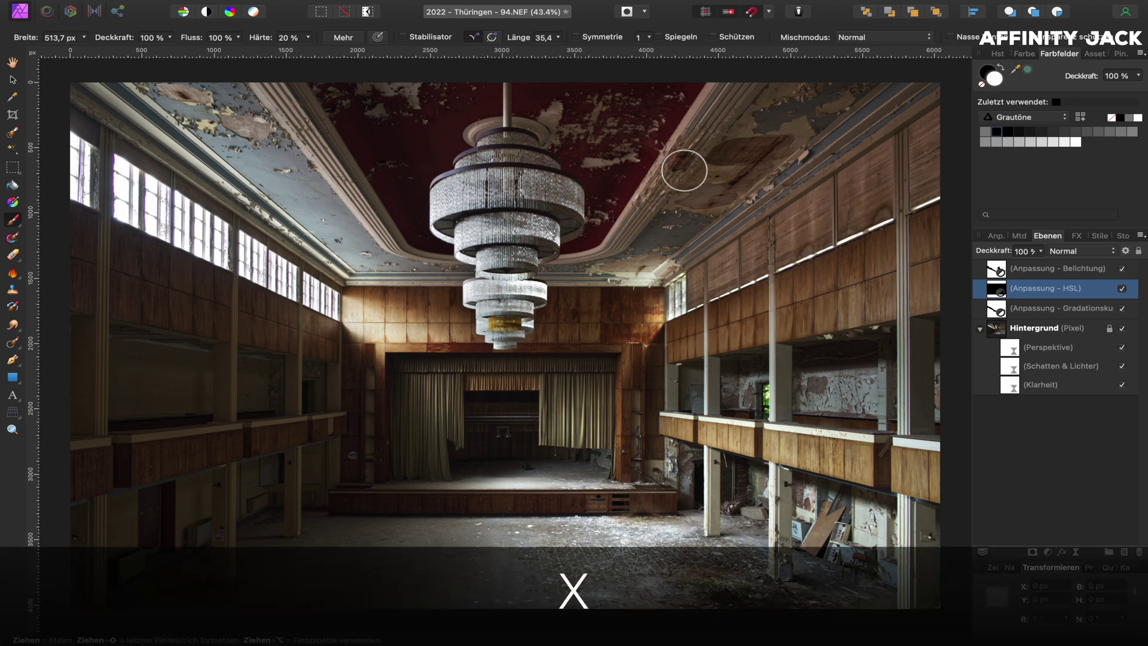
drag(608, 105, 562, 144)
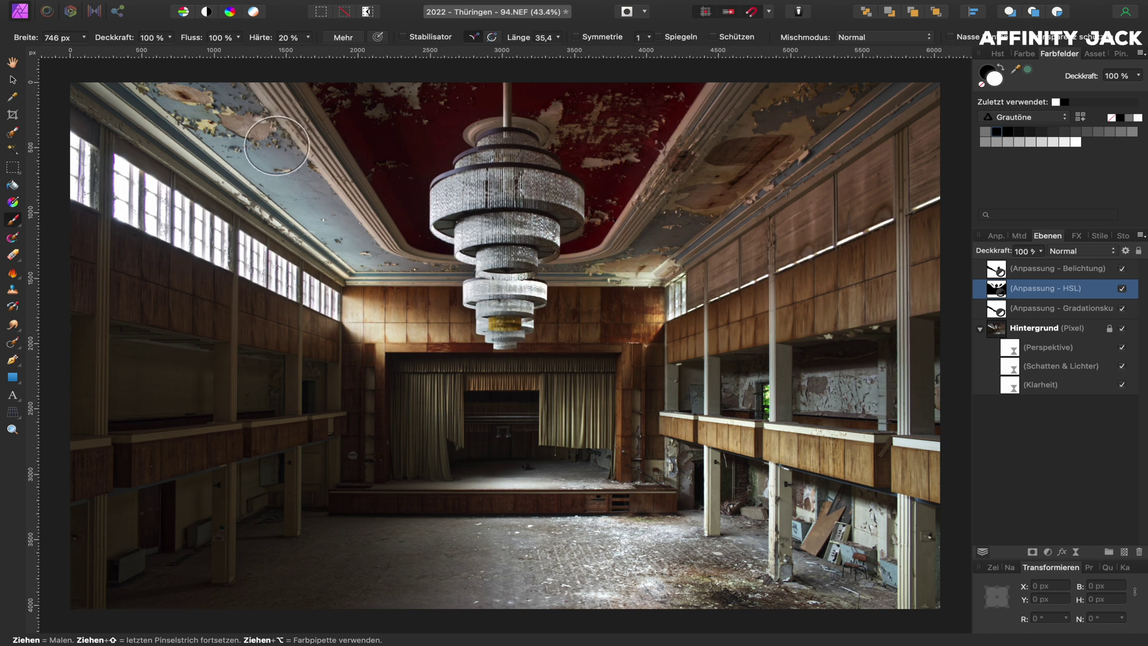
click(1122, 289)
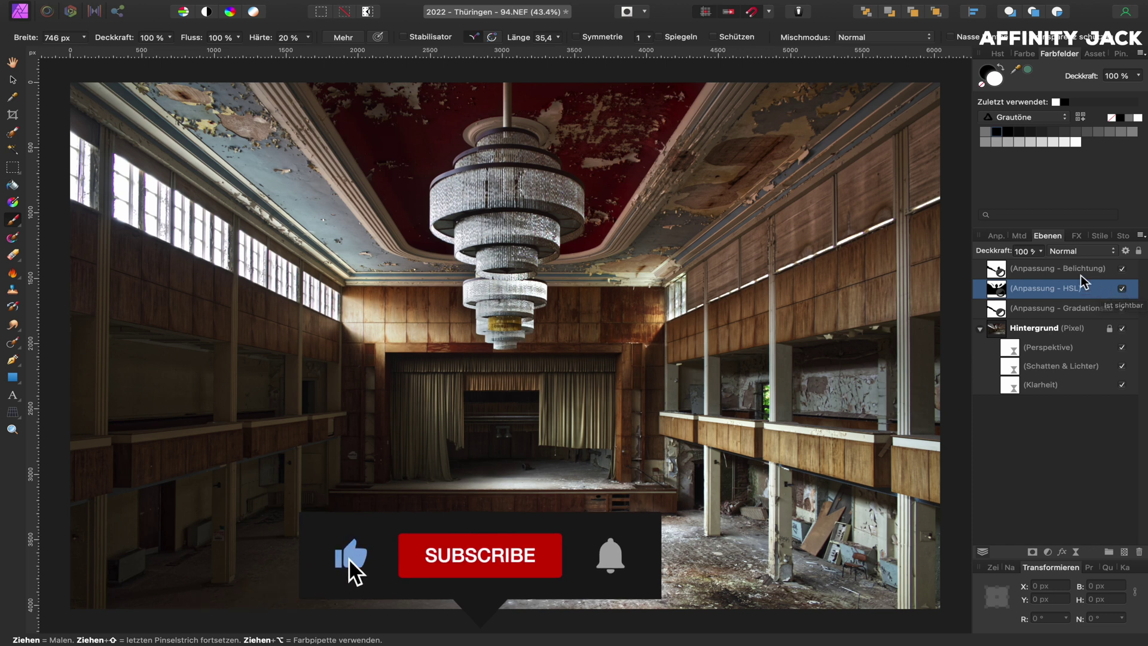
Step: Merge Visible from the Belichtung exposure layer into a new top Pixel layer
click(1052, 274)
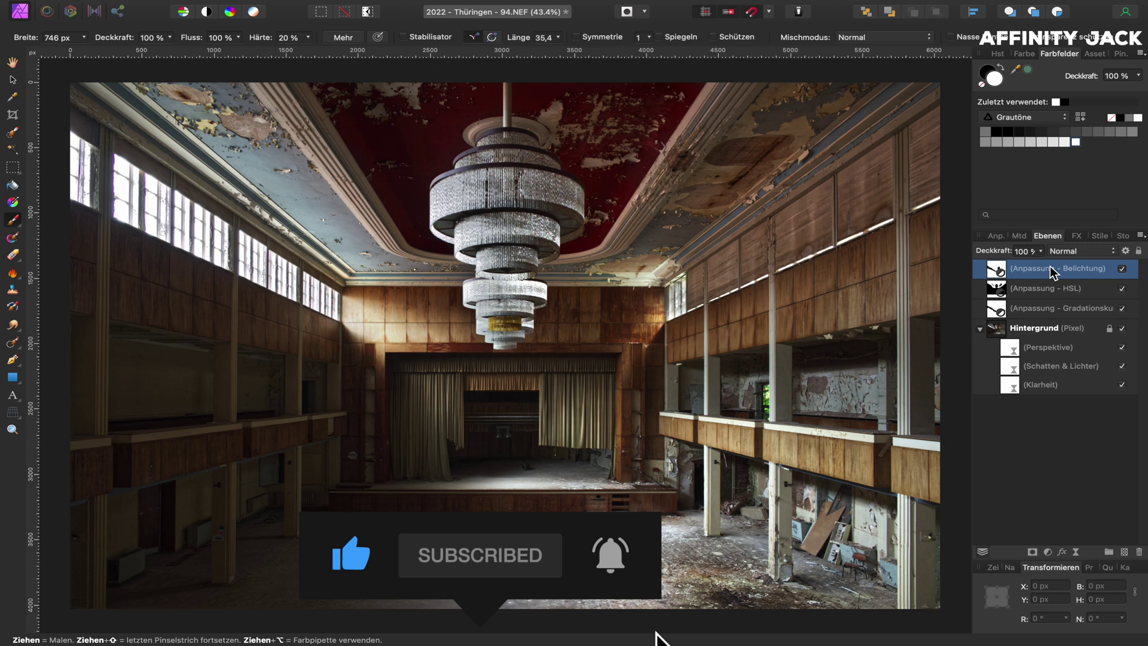
right_click(1050, 269)
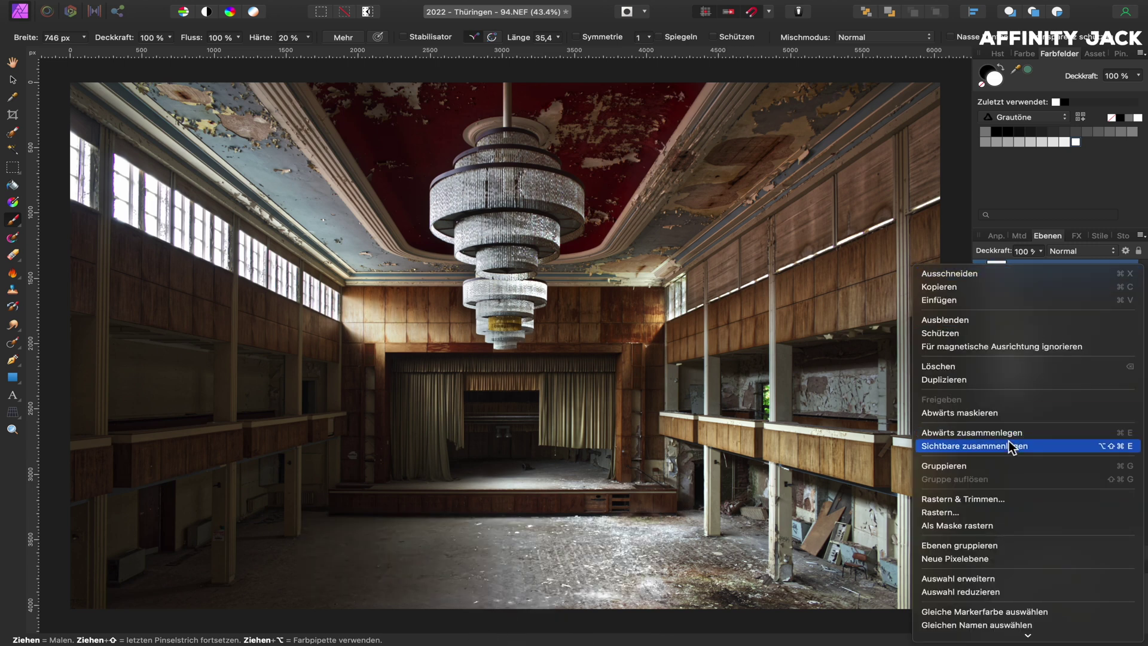
click(1012, 446)
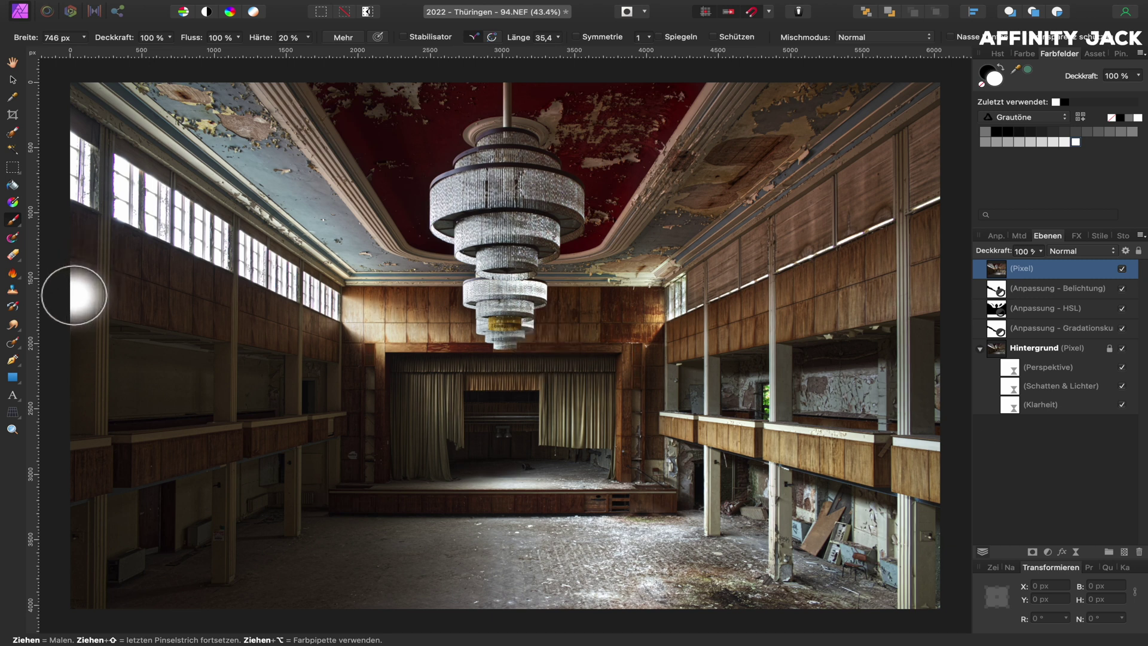
Step: Dodge at 50% opacity over the left column, stage-side wood panelling and front floor
key(o)
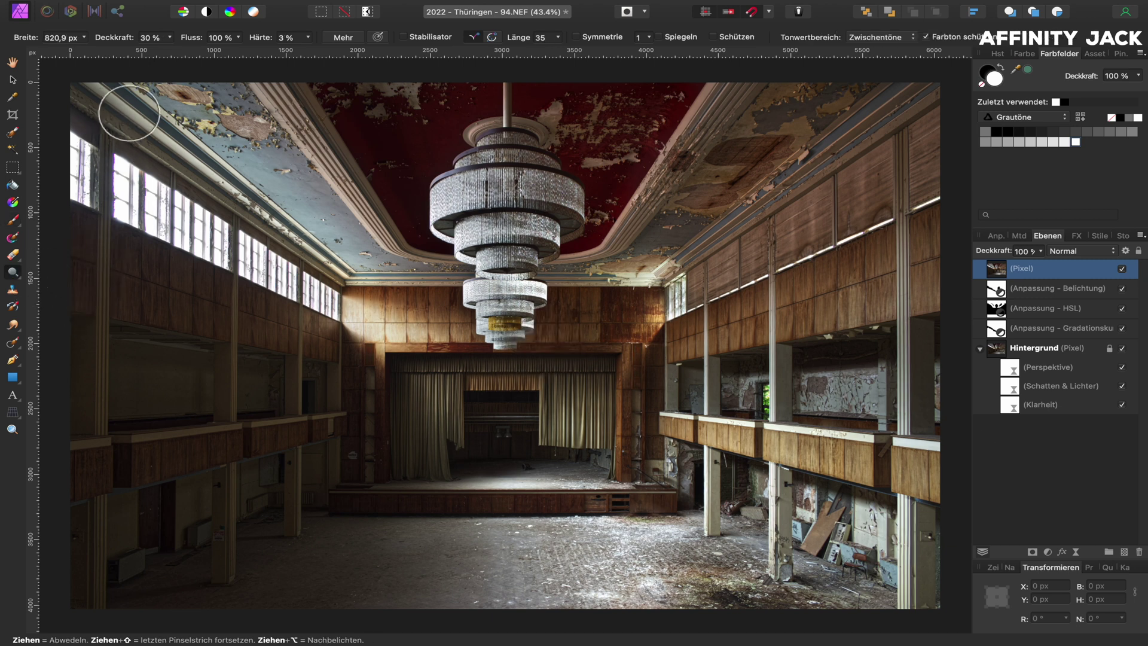
key(5)
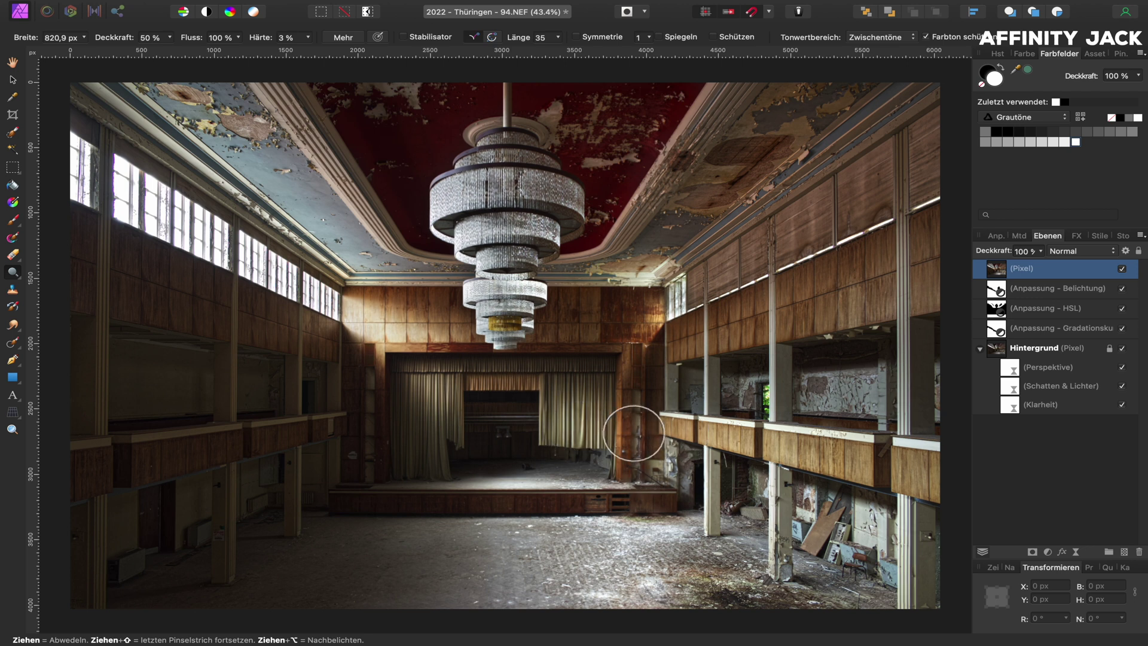
drag(447, 420, 384, 357)
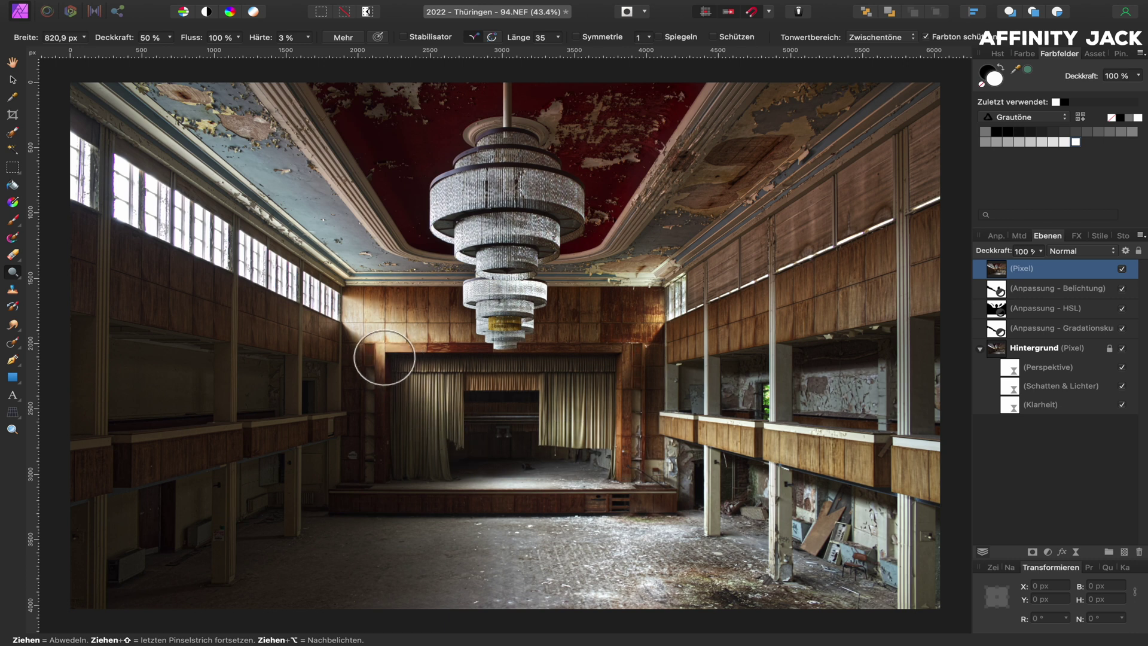
mouse_move(640, 325)
mouse_down()
mouse_move(648, 317)
mouse_move(624, 336)
mouse_move(641, 439)
mouse_up()
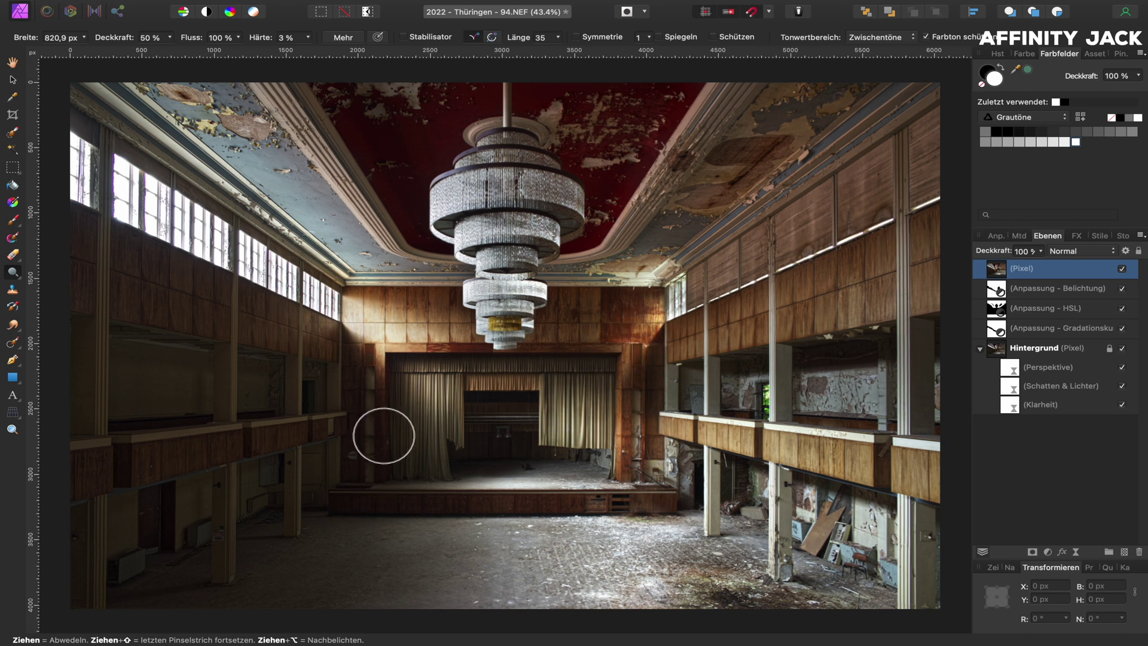
mouse_move(620, 532)
mouse_down()
mouse_move(670, 566)
mouse_move(615, 532)
mouse_move(350, 535)
mouse_up()
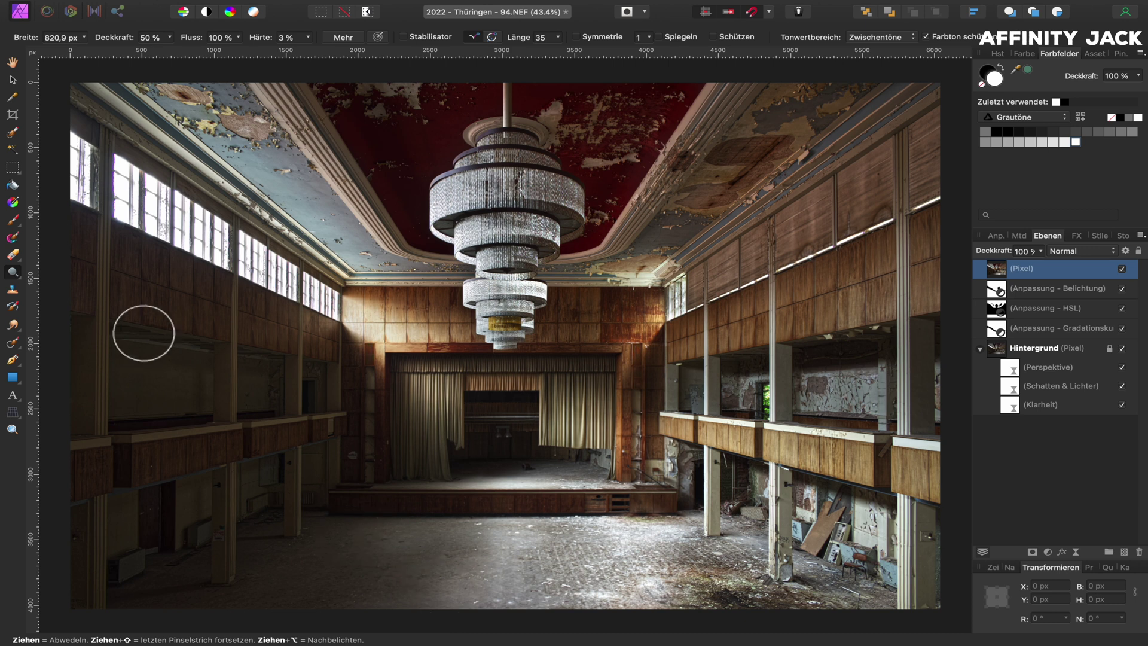
Step: Burn the chandelier crystals and the foreground floor with the Burn Brush
right_click(24, 281)
click(66, 291)
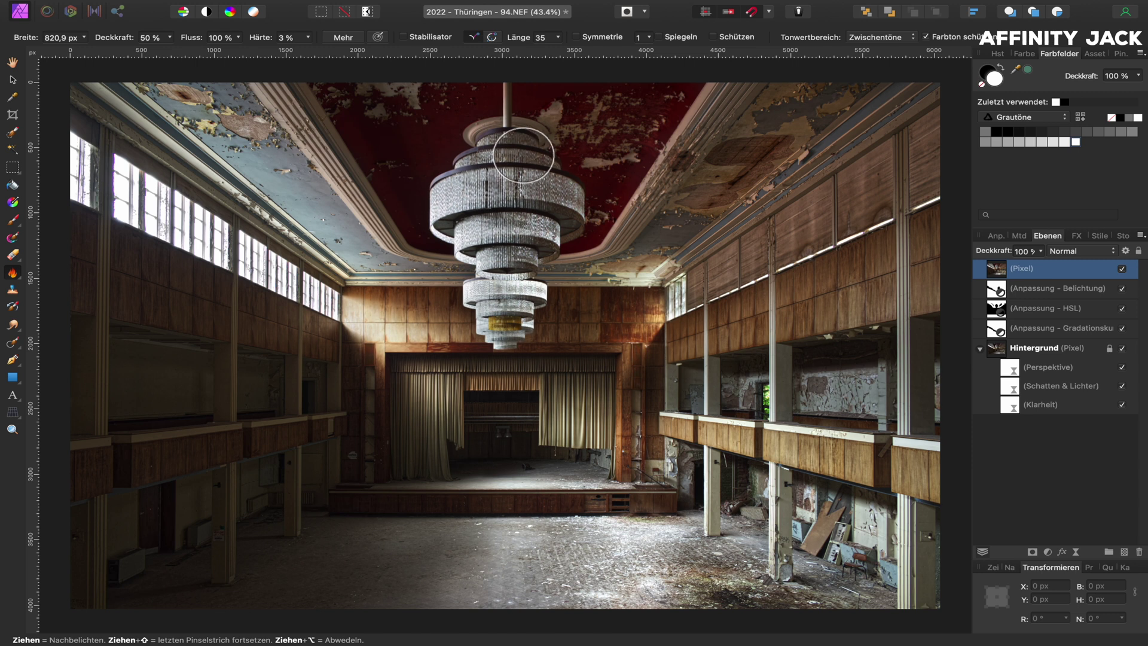
mouse_move(523, 154)
mouse_down()
mouse_move(558, 217)
mouse_move(530, 242)
mouse_move(519, 324)
mouse_up()
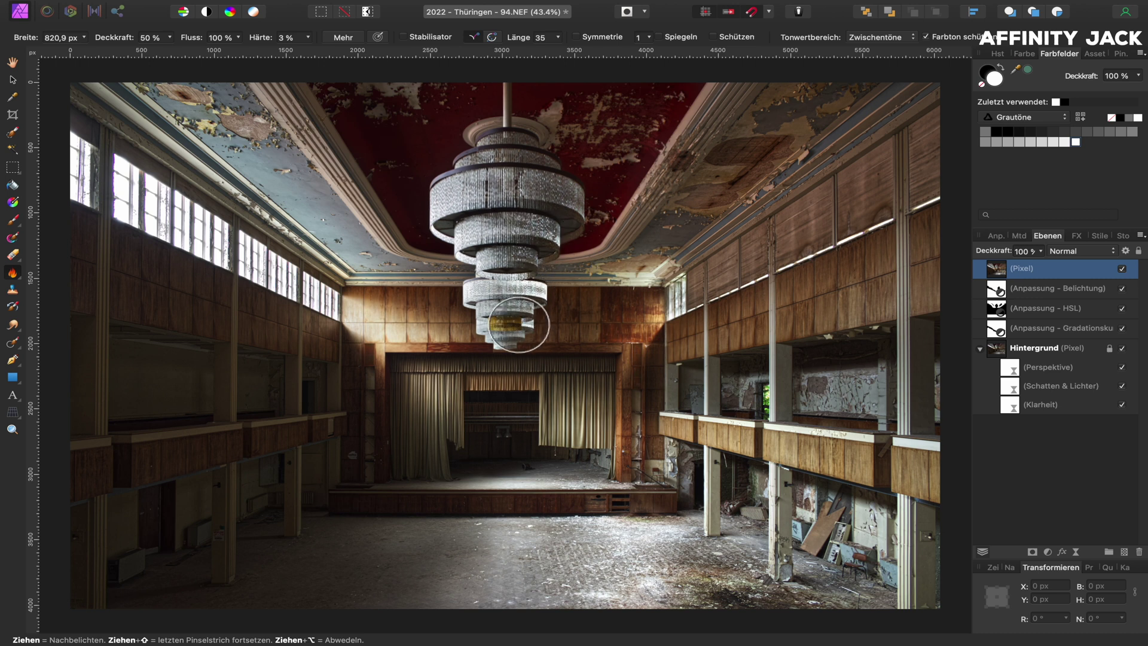
drag(614, 530, 674, 560)
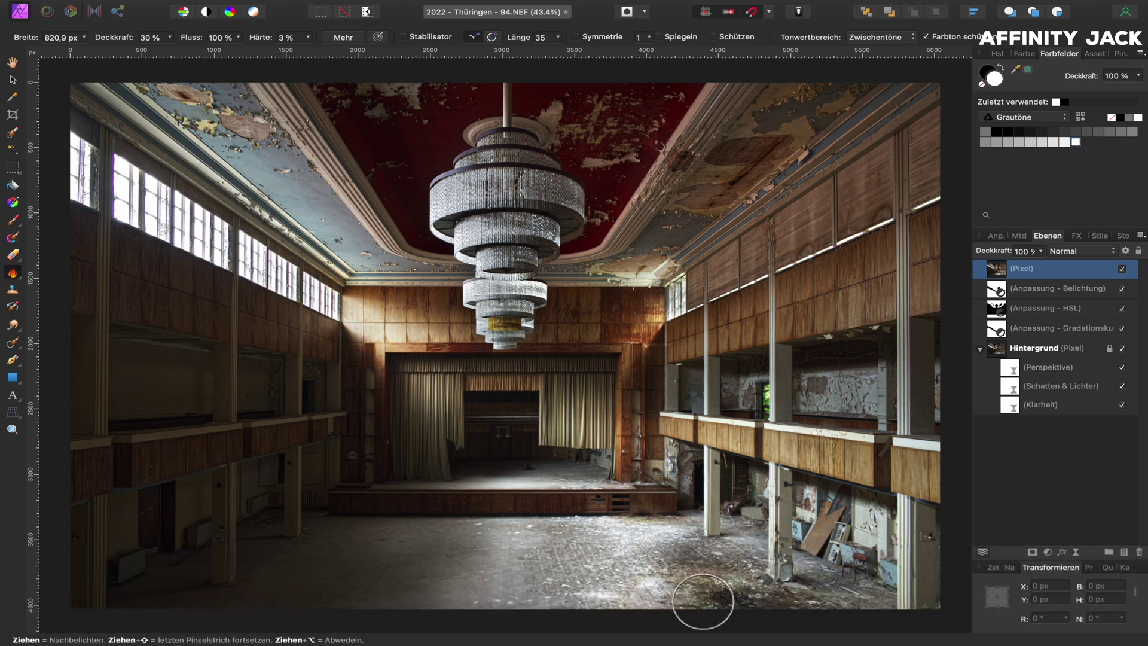
mouse_move(554, 535)
mouse_down()
mouse_move(546, 586)
mouse_move(385, 573)
mouse_move(731, 583)
mouse_move(774, 484)
mouse_up()
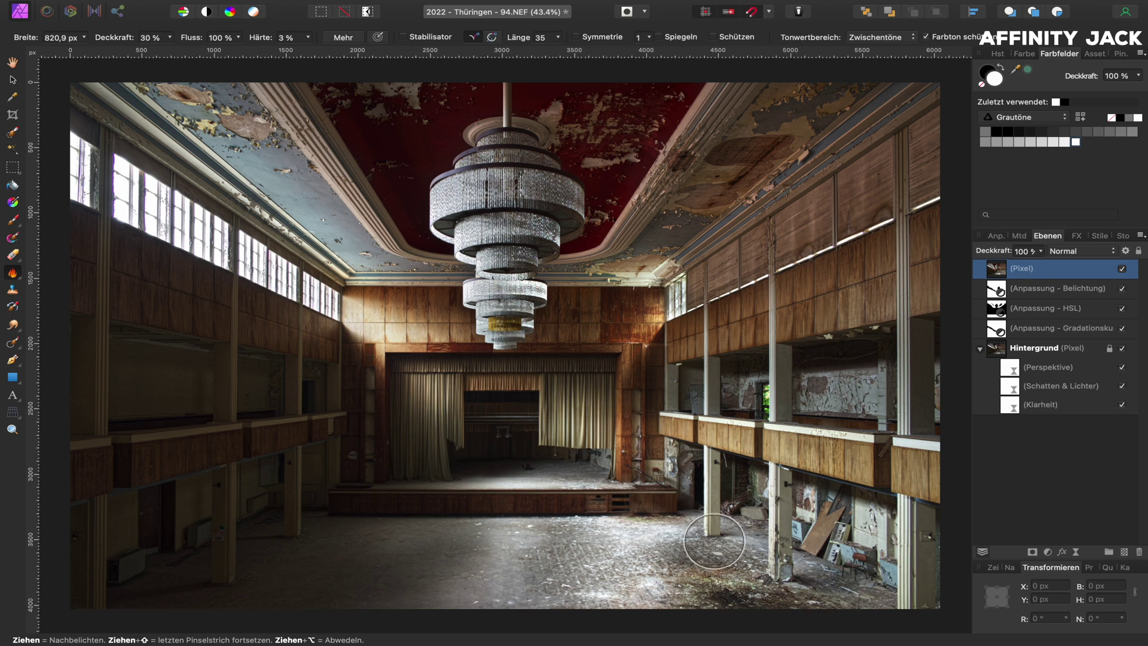
click(1121, 269)
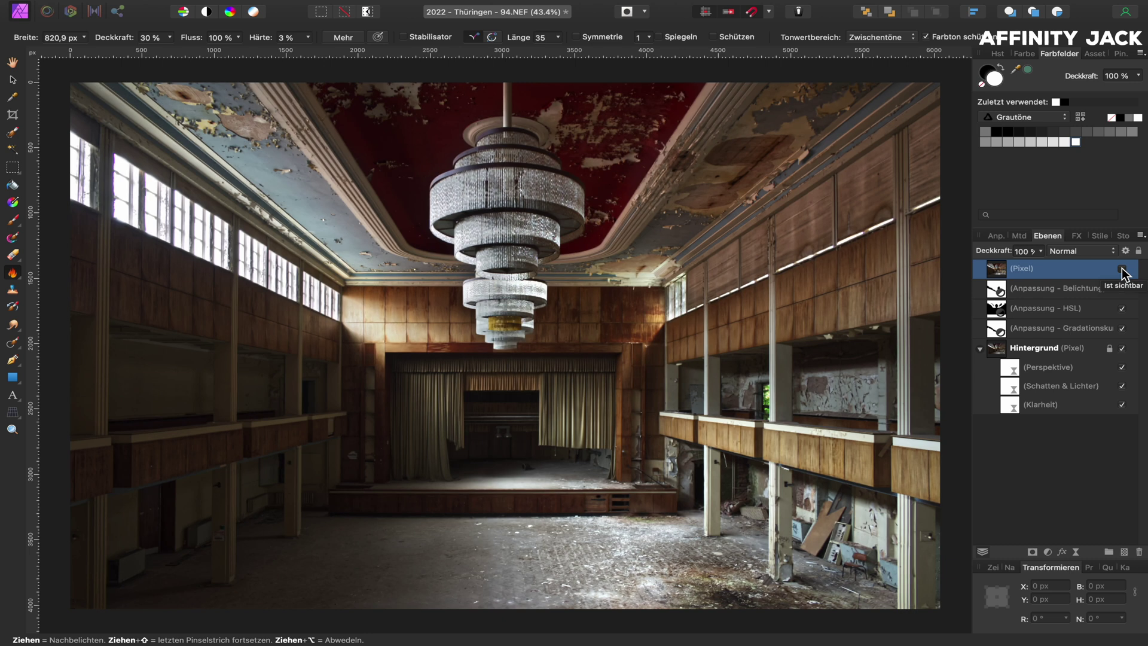
click(1121, 271)
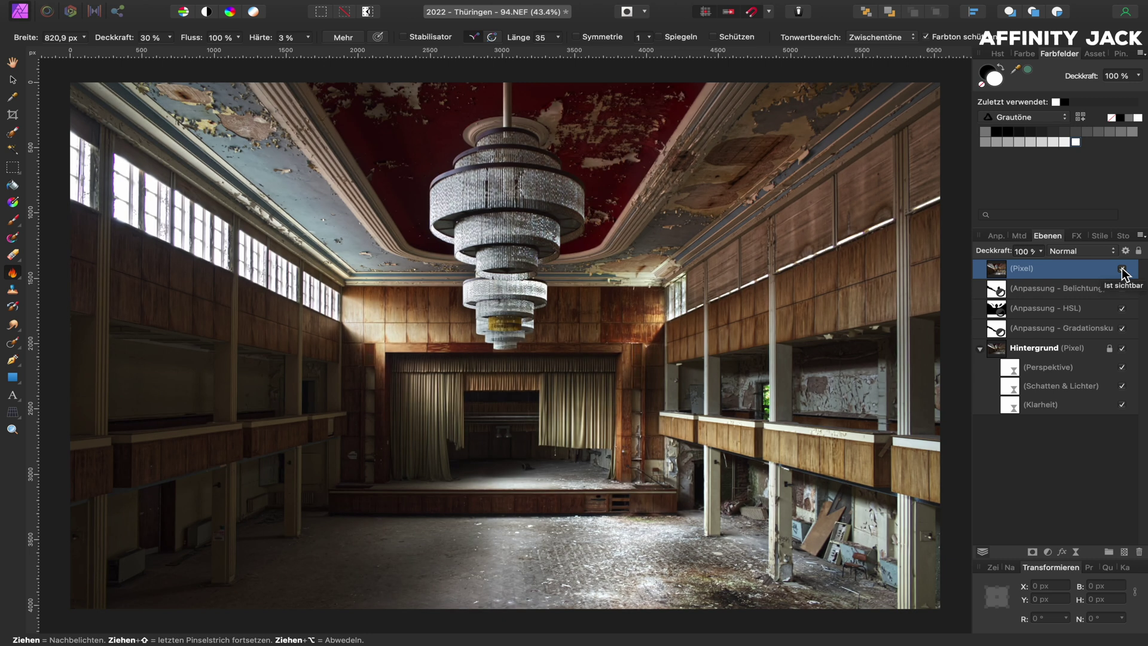